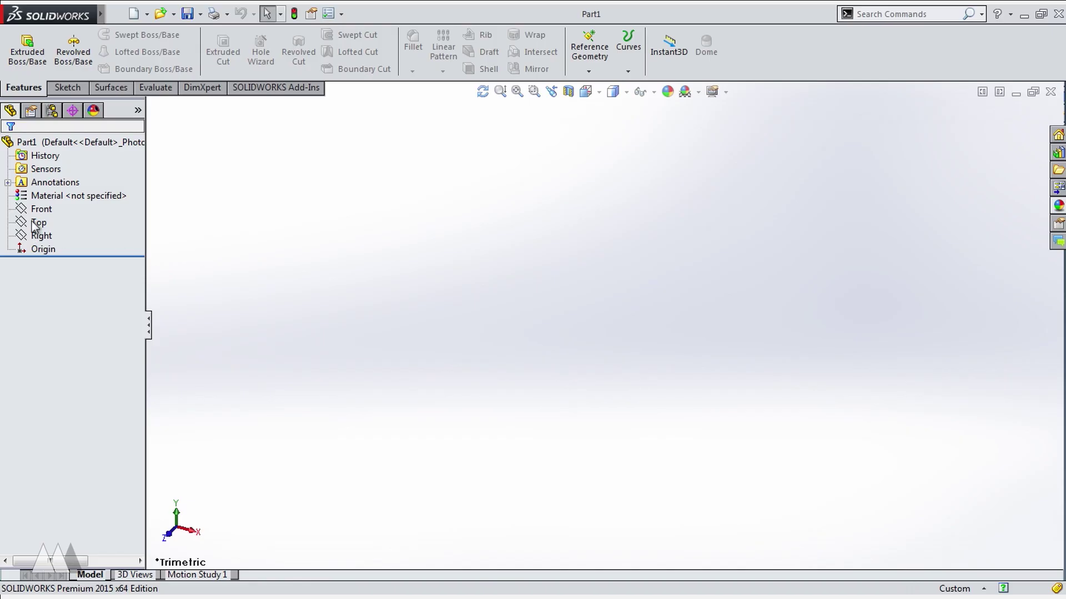
Start a sketch on the Right plane and draw the foot outline from the origin with an inner wall line about 104 mm tall.
{"action": "left_click", "coordinate": [41, 236]}
{"action": "left_click", "coordinate": [56, 213]}
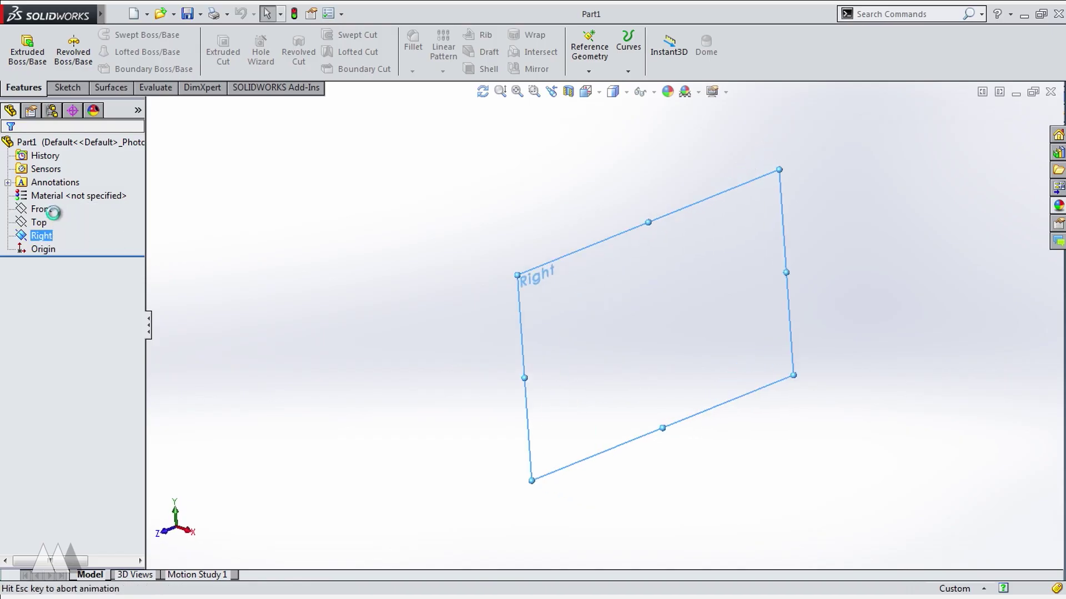
{"action": "left_click", "coordinate": [95, 35]}
{"action": "scroll", "coordinate": [600, 314], "scroll_direction": "down", "scroll_amount": 4}
{"action": "left_click", "coordinate": [610, 347]}
{"action": "left_click", "coordinate": [690, 347]}
{"action": "left_click", "coordinate": [690, 334]}
{"action": "left_click", "coordinate": [628, 334]}
{"action": "scroll", "coordinate": [627, 238], "scroll_direction": "up", "scroll_amount": 3}
{"action": "left_click", "coordinate": [616, 148]}
{"action": "scroll", "coordinate": [622, 145], "scroll_direction": "down", "scroll_amount": 3}
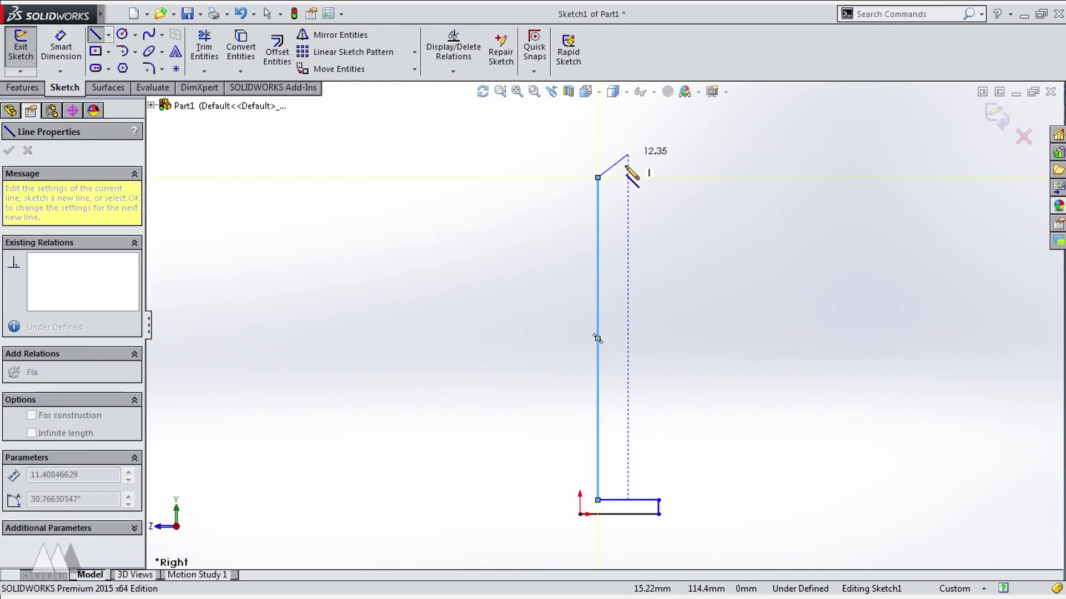
Draw the stepped hook at the top of the wall, with a slanted section and end edge about 1.9 mm high, and return down the outer wall.
{"action": "left_click", "coordinate": [624, 177]}
{"action": "scroll", "coordinate": [628, 177], "scroll_direction": "down", "scroll_amount": 3}
{"action": "left_click", "coordinate": [631, 213]}
{"action": "left_click", "coordinate": [648, 213]}
{"action": "left_click", "coordinate": [649, 198]}
{"action": "left_click", "coordinate": [632, 199]}
{"action": "left_click", "coordinate": [589, 389]}
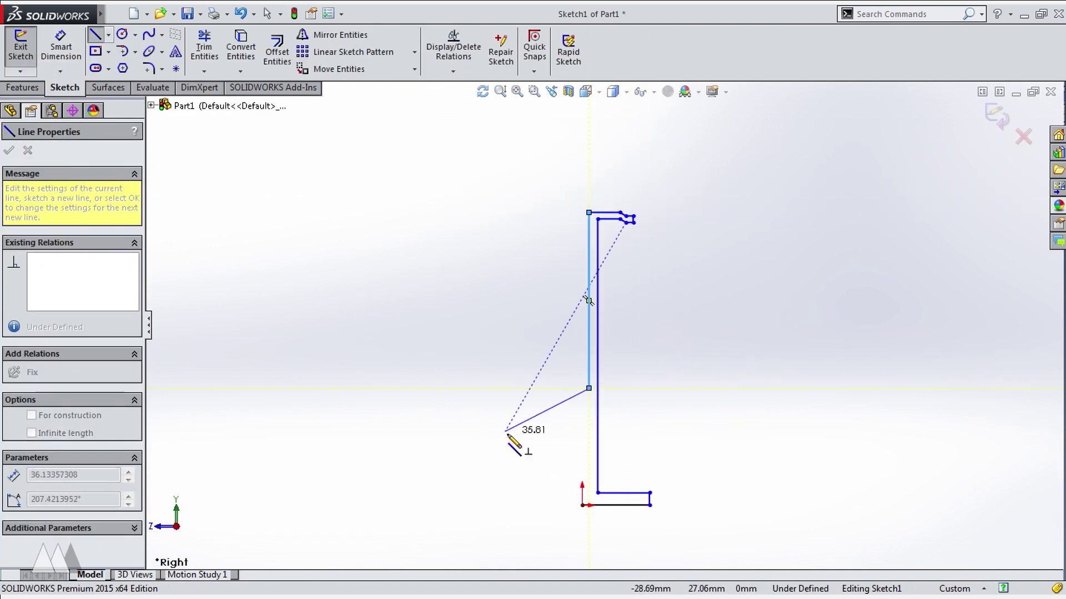
Draw the downward-slanting arm with a parallel open slot off the outer wall, closing the profile at the origin.
{"action": "left_click", "coordinate": [505, 441]}
{"action": "left_click", "coordinate": [506, 475]}
{"action": "left_click", "coordinate": [560, 442]}
{"action": "left_click", "coordinate": [560, 459]}
{"action": "left_click", "coordinate": [505, 493]}
{"action": "left_click", "coordinate": [505, 511]}
{"action": "left_click", "coordinate": [589, 459]}
{"action": "left_click", "coordinate": [582, 505]}
{"action": "key", "text": "Escape"}
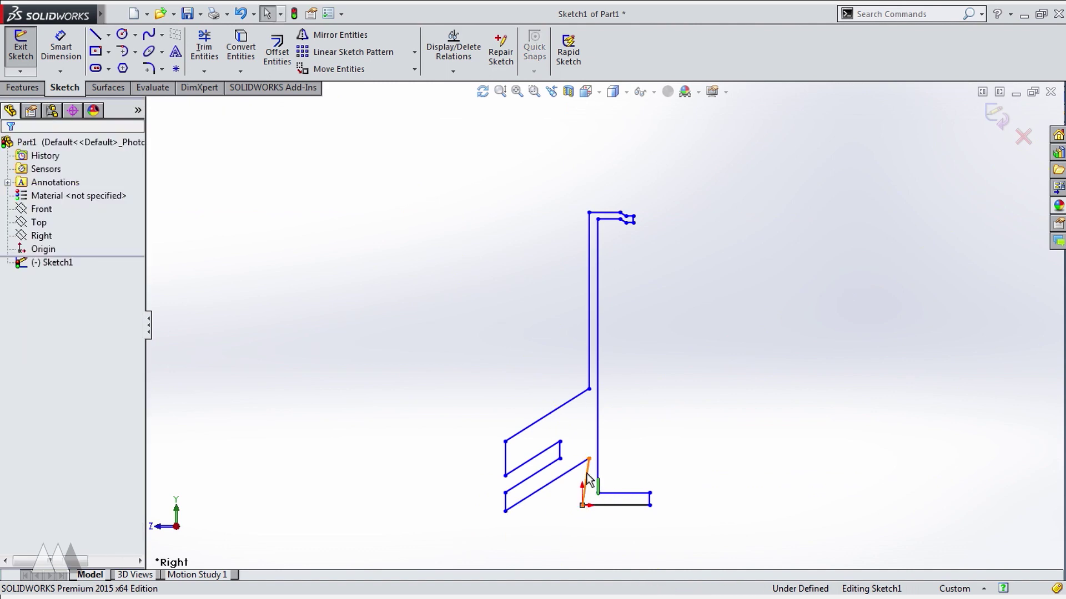
Make the short line above the origin vertical and collinear with the upper outer wall line.
{"action": "left_click", "coordinate": [584, 481]}
{"action": "left_click", "coordinate": [625, 407]}
{"action": "left_click", "coordinate": [590, 369], "text": "ctrl"}
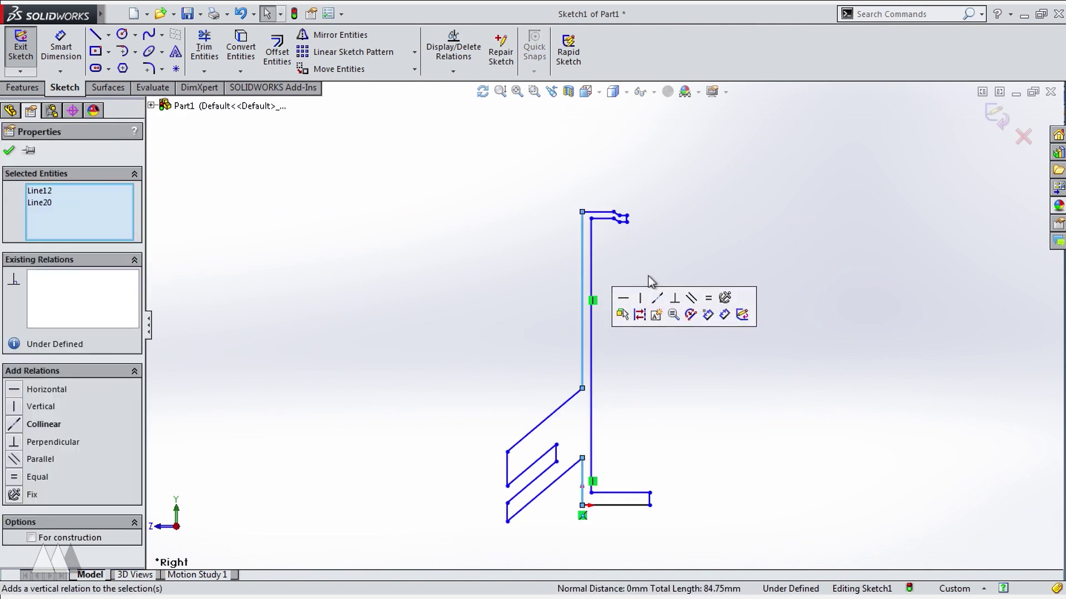
{"action": "left_click", "coordinate": [672, 304]}
{"action": "key", "text": "Escape"}
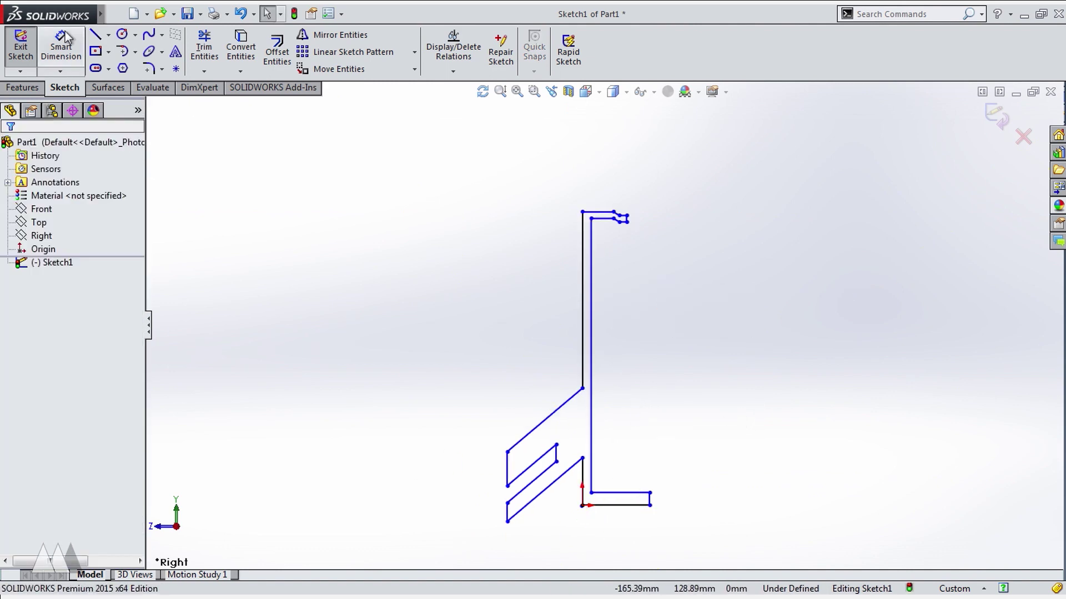
Dimension the inner wall line to 80 mm.
{"action": "left_click", "coordinate": [61, 41]}
{"action": "scroll", "coordinate": [588, 333], "scroll_direction": "down", "scroll_amount": 1}
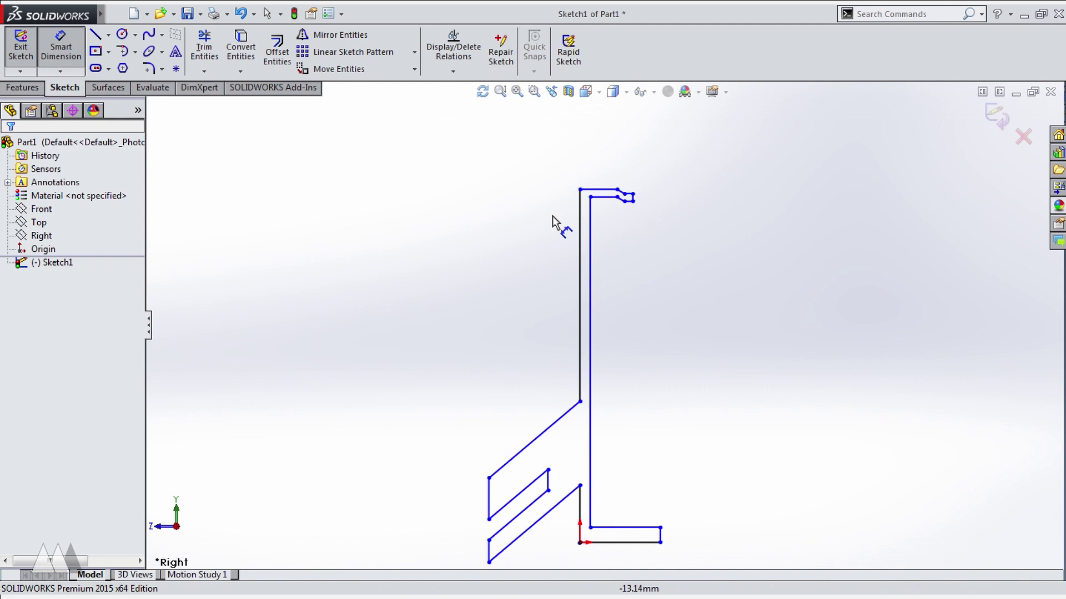
{"action": "left_click", "coordinate": [596, 259]}
{"action": "left_click", "coordinate": [827, 326]}
{"action": "type", "text": "80"}
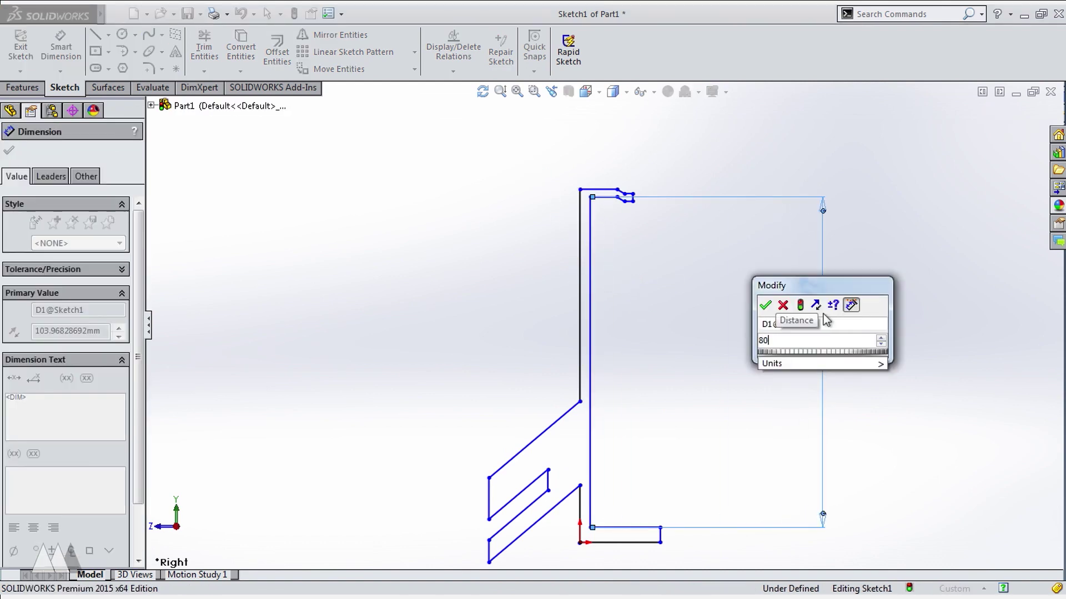
{"action": "key", "text": "Return"}
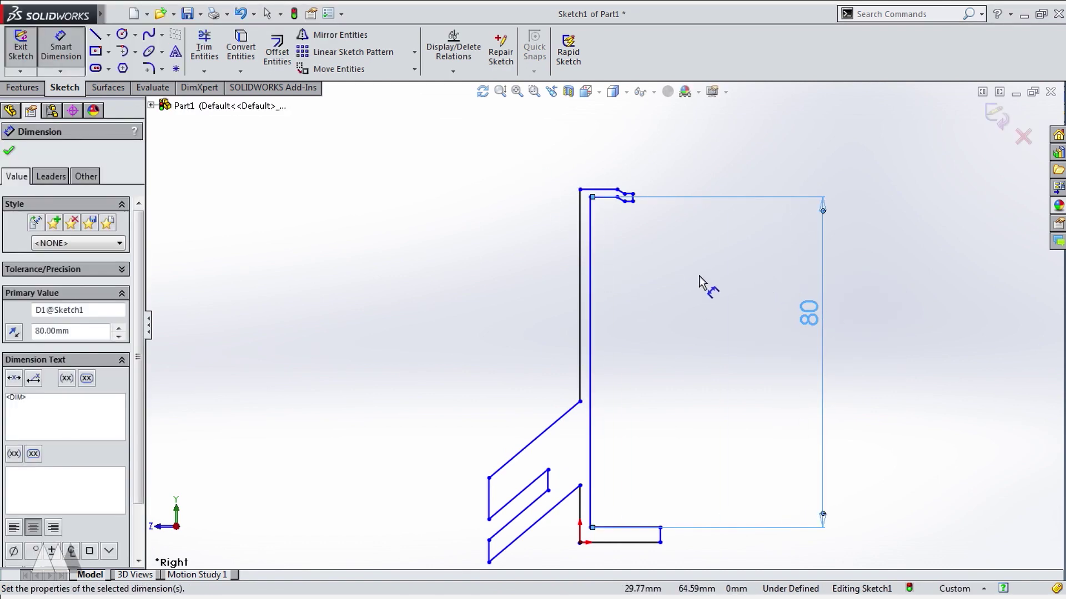
Set the hook's end edge to 3 mm and the thickness of its horizontal section to 3 mm.
{"action": "scroll", "coordinate": [661, 220], "scroll_direction": "down", "scroll_amount": 3}
{"action": "left_click", "coordinate": [605, 210]}
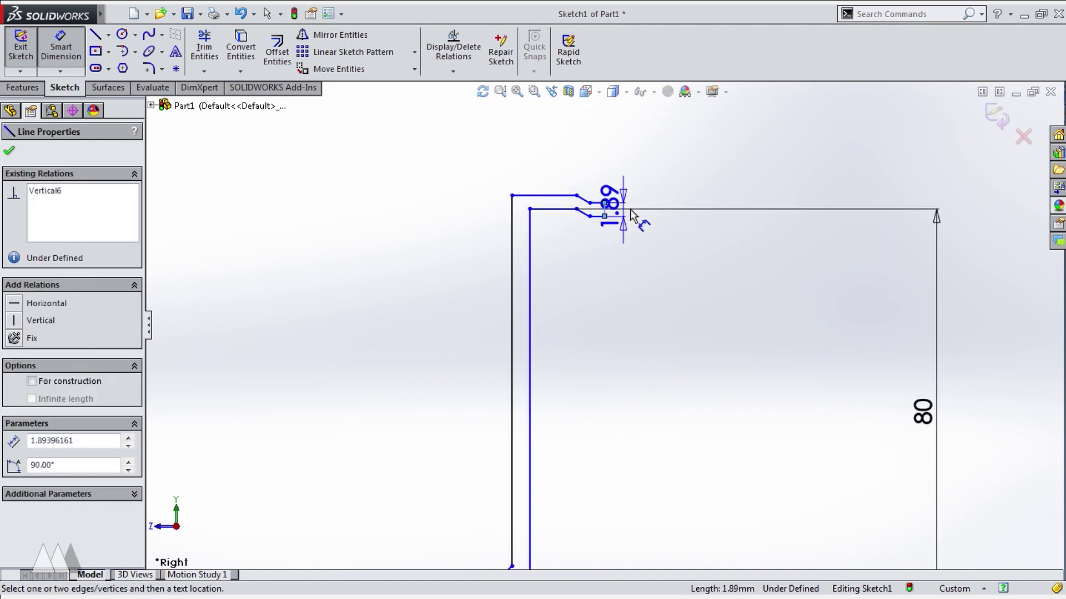
{"action": "left_click", "coordinate": [675, 223]}
{"action": "type", "text": "3"}
{"action": "key", "text": "Return"}
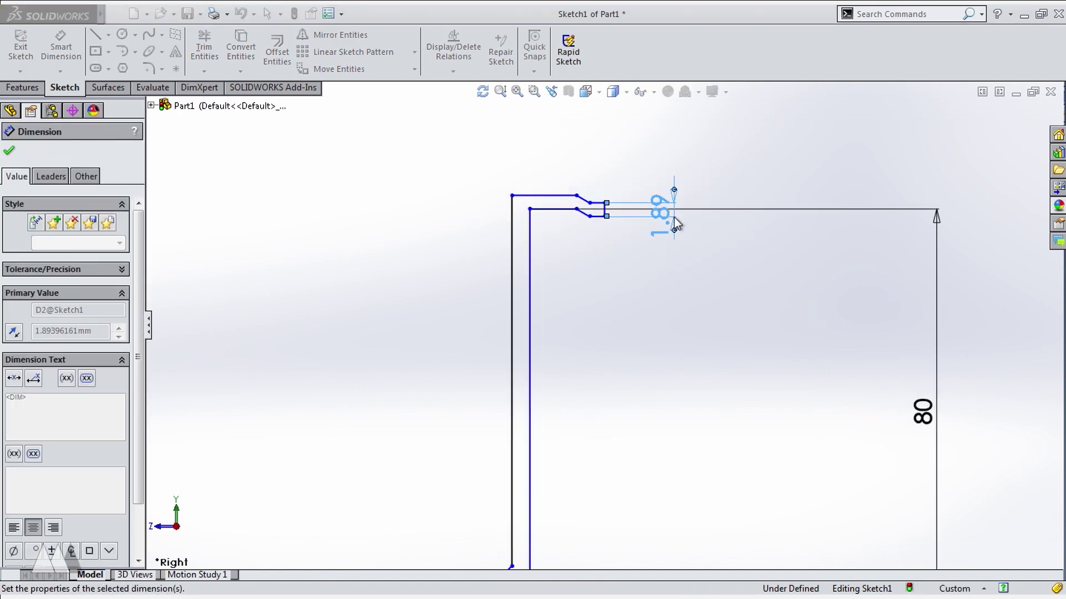
{"action": "left_click", "coordinate": [547, 216]}
{"action": "left_click", "coordinate": [542, 195]}
{"action": "left_click", "coordinate": [438, 222]}
{"action": "key", "text": "Return"}
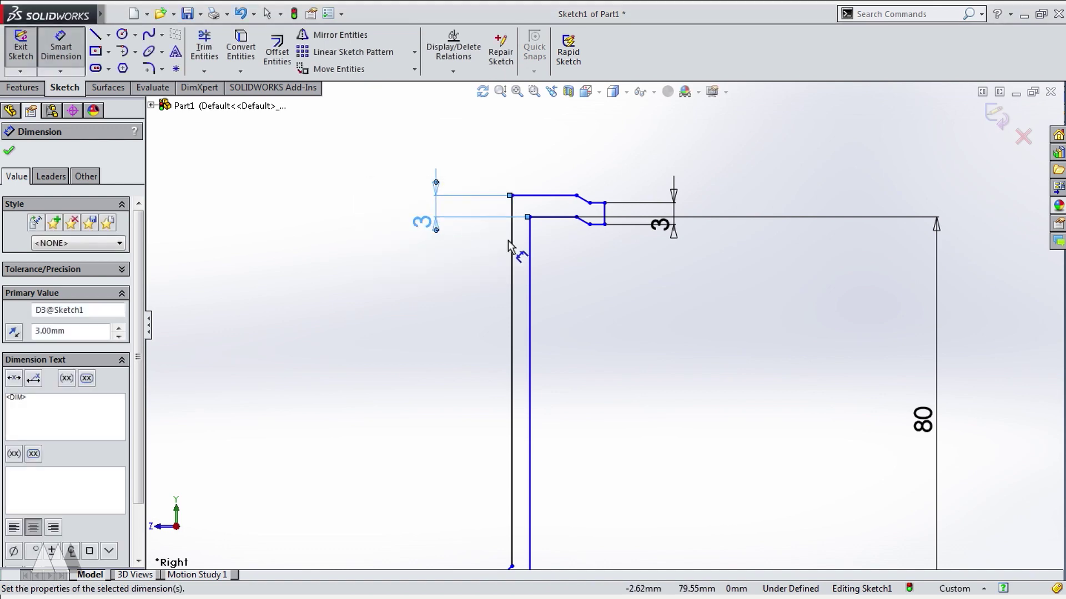
Set the distance between the outer and inner wall lines to 3 mm.
{"action": "left_click", "coordinate": [511, 244]}
{"action": "left_click", "coordinate": [530, 244]}
{"action": "left_click", "coordinate": [501, 156]}
{"action": "type", "text": "3"}
{"action": "key", "text": "Return"}
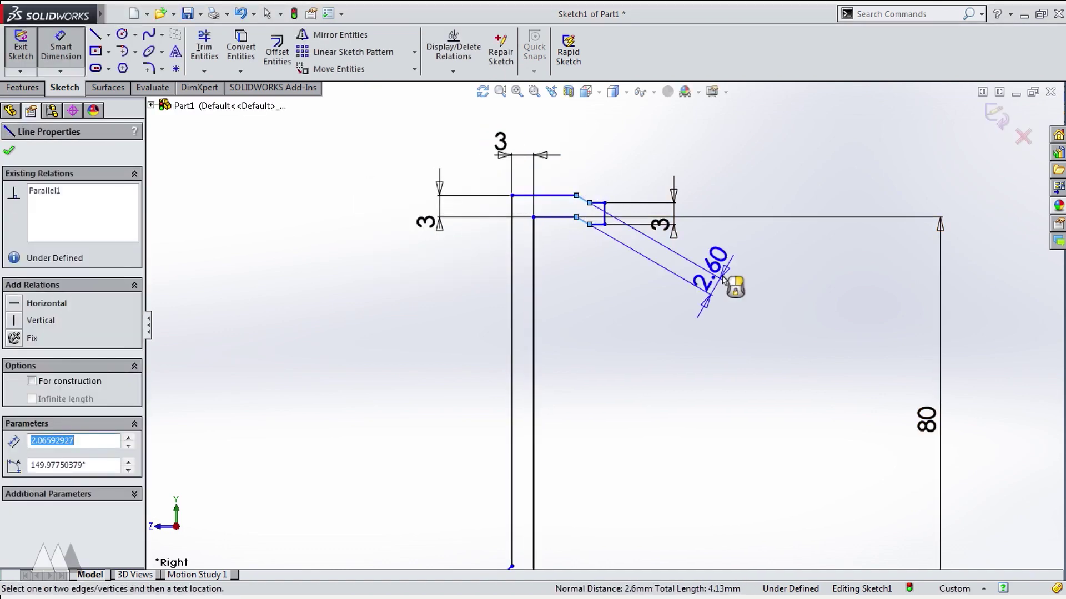
Set the distance between the hook's two slanted lines to 3 mm and pull the hook's end edge outward.
{"action": "left_click", "coordinate": [722, 280]}
{"action": "type", "text": "3"}
{"action": "key", "text": "Return"}
{"action": "key", "text": "Escape"}
{"action": "left_click_drag", "start_coordinate": [605, 215], "coordinate": [663, 214]}
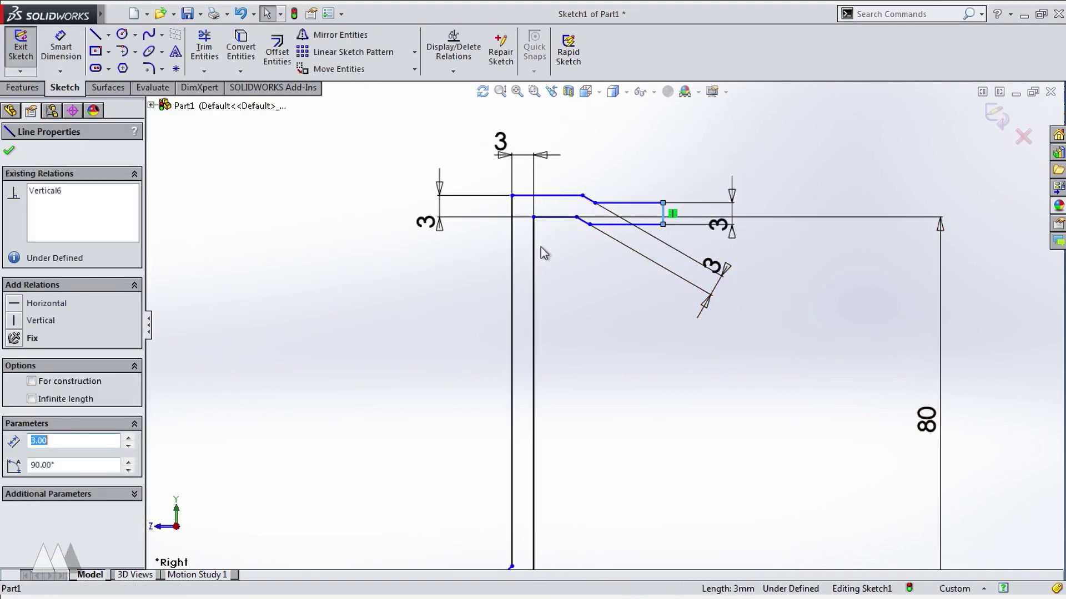
Set the hook's inner horizontal edge to 9.2 mm and the lower edge of its end section to 4 mm.
{"action": "left_click", "coordinate": [59, 44]}
{"action": "left_click", "coordinate": [555, 217]}
{"action": "left_click", "coordinate": [564, 120]}
{"action": "type", "text": "9.2"}
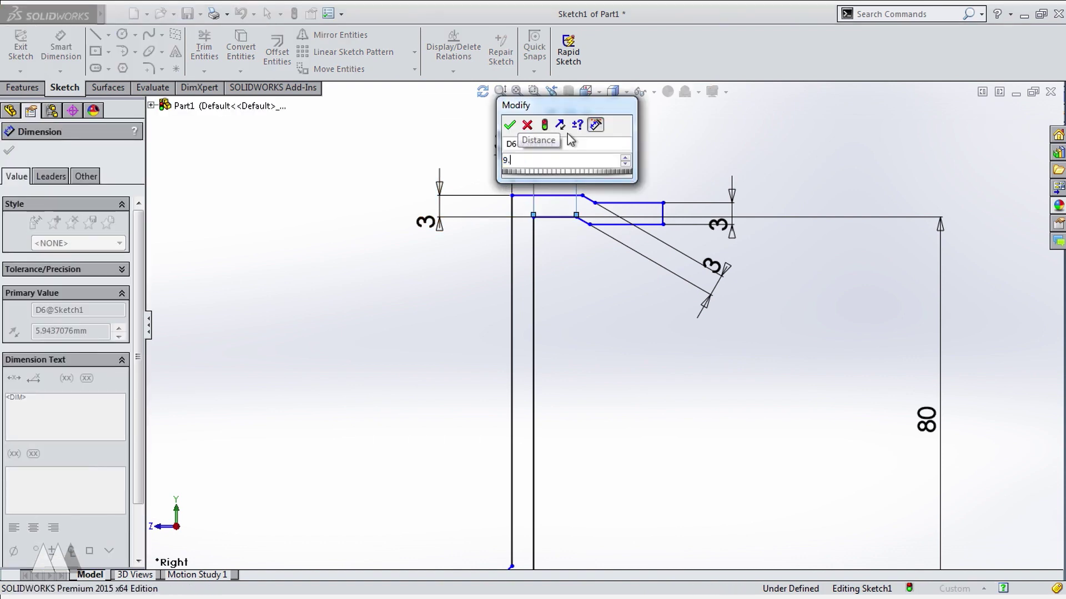
{"action": "key", "text": "Return"}
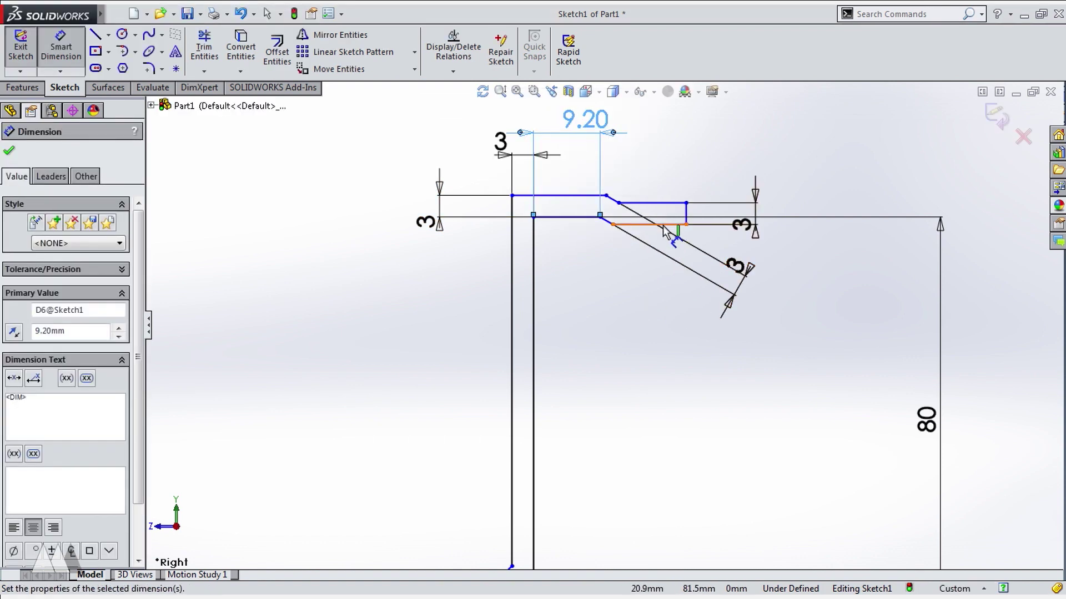
{"action": "left_click", "coordinate": [664, 203]}
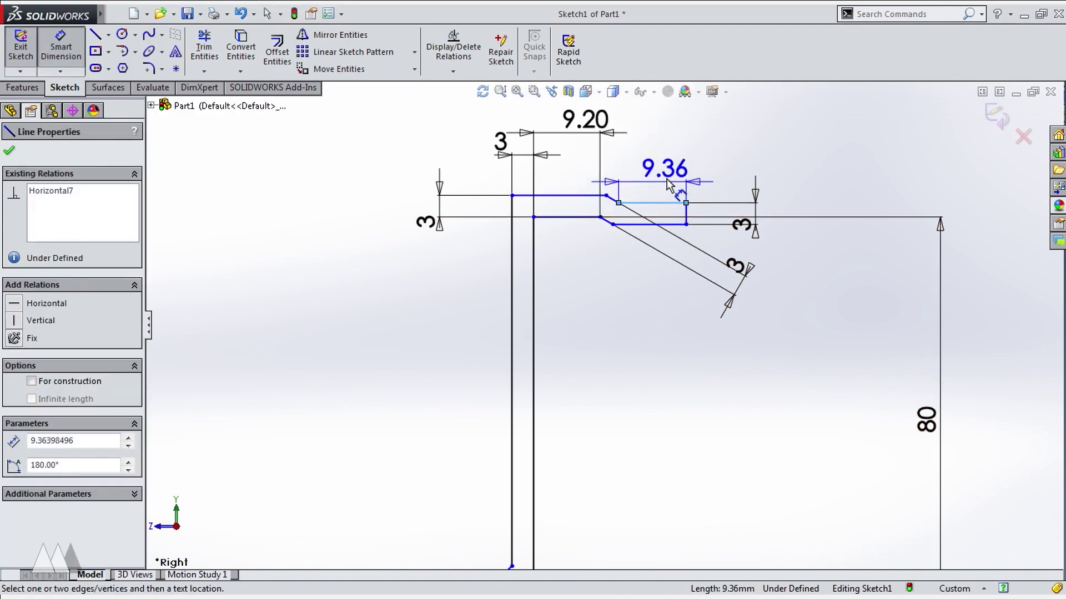
{"action": "left_click", "coordinate": [657, 280]}
{"action": "type", "text": "4.00mm"}
{"action": "key", "text": "Return"}
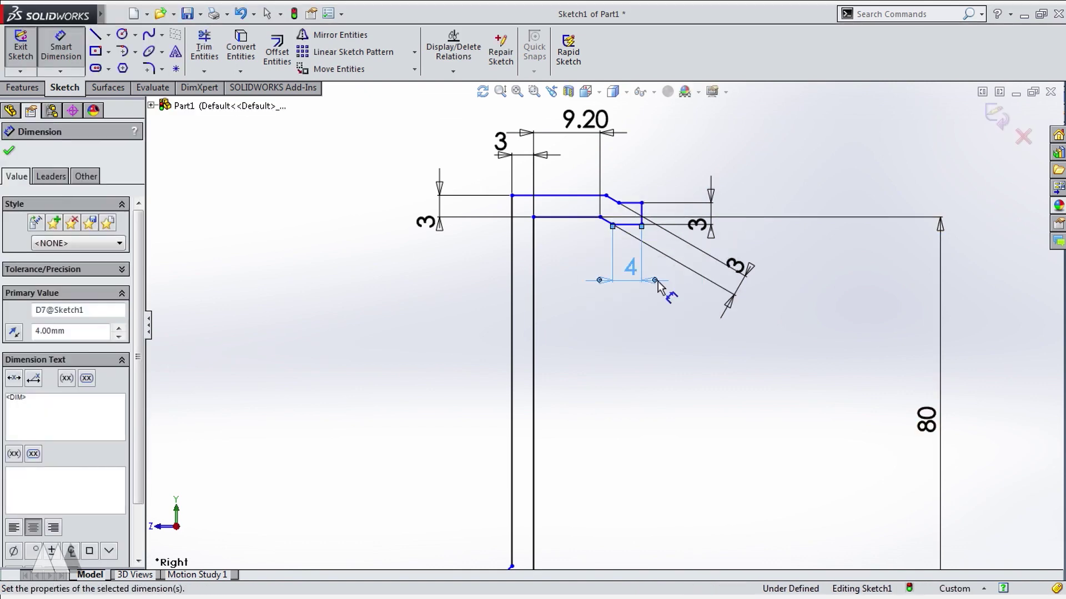
Dimension the angle of the hook's lower slanted line to 45°.
{"action": "scroll", "coordinate": [597, 293], "scroll_direction": "up", "scroll_amount": 4}
{"action": "scroll", "coordinate": [605, 287], "scroll_direction": "down", "scroll_amount": 6}
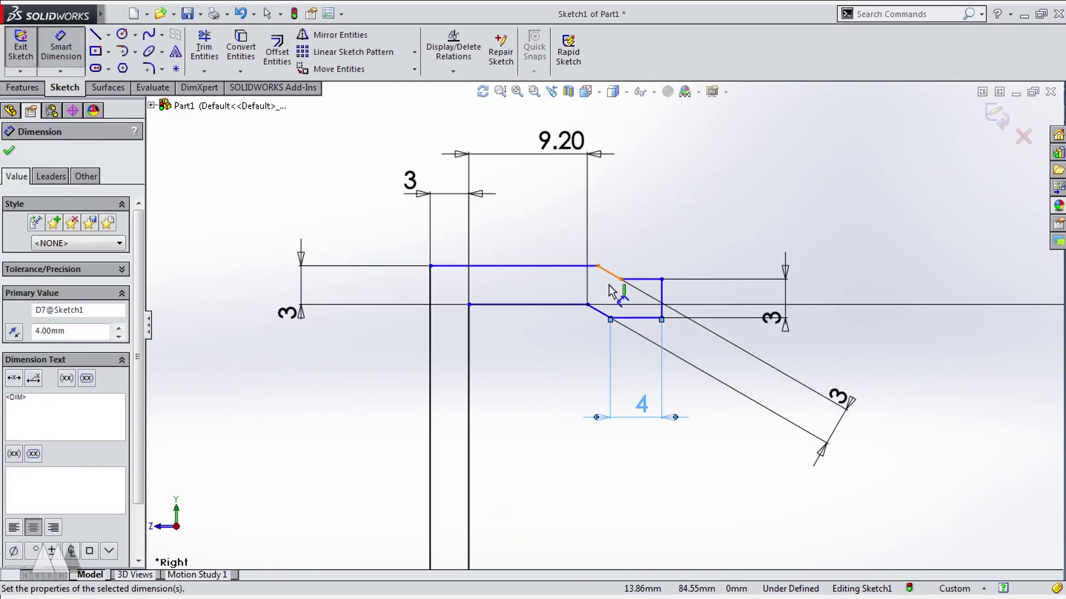
{"action": "left_click", "coordinate": [606, 318]}
{"action": "left_click", "coordinate": [604, 321]}
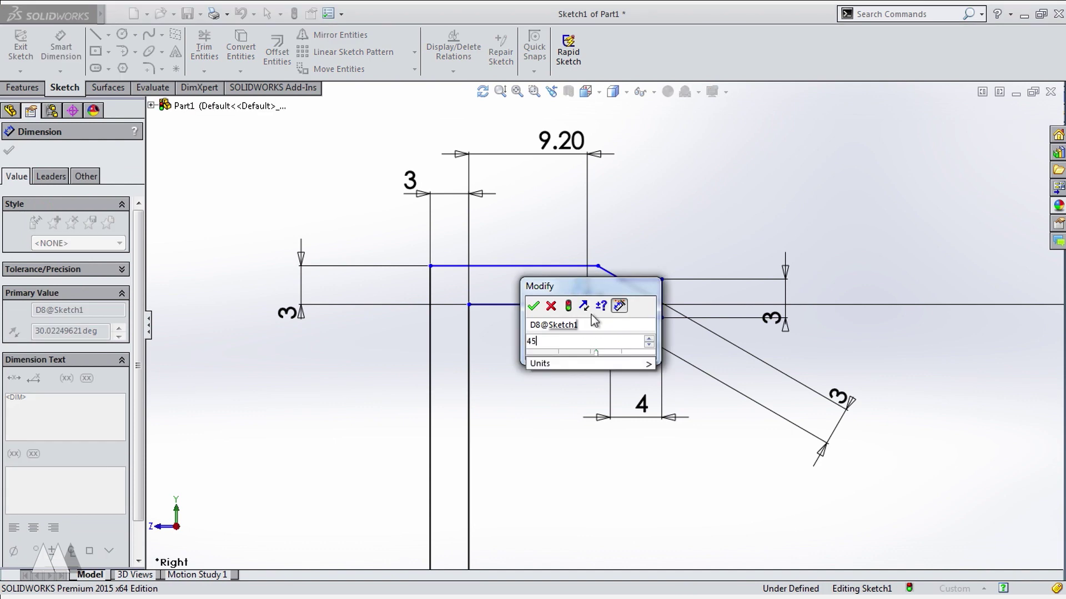
{"action": "type", "text": "45"}
{"action": "key", "text": "Return"}
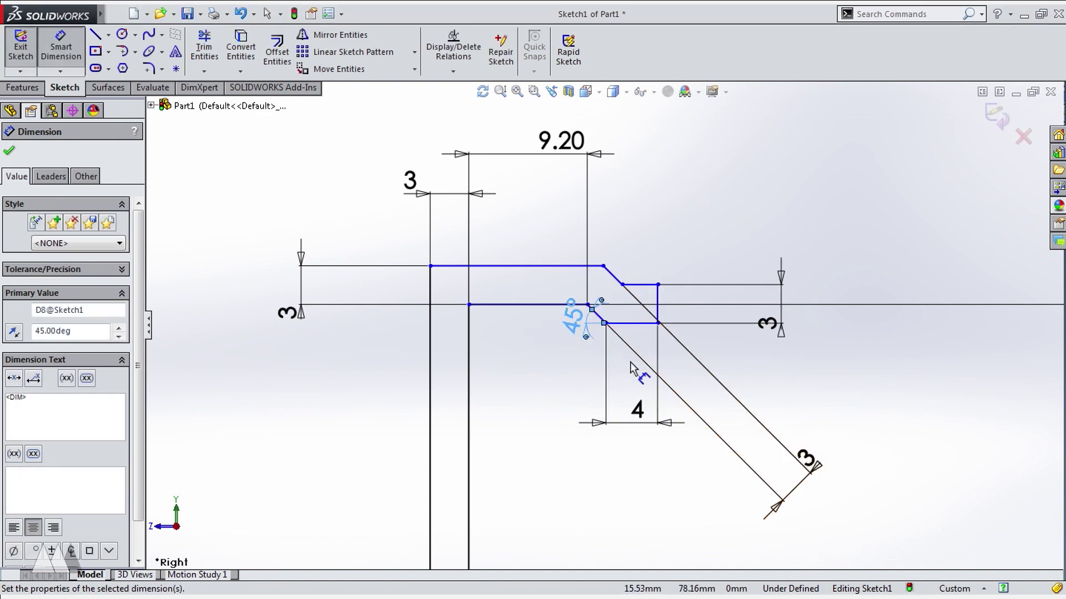
Set the foot's inner horizontal edge to 9 mm.
{"action": "scroll", "coordinate": [632, 368], "scroll_direction": "up", "scroll_amount": 8}
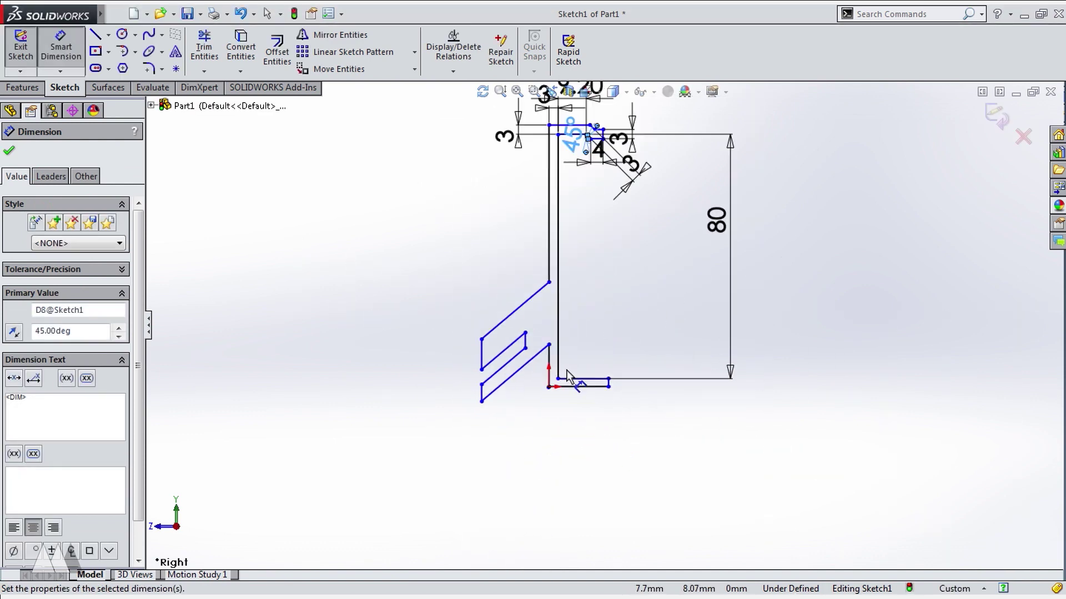
{"action": "scroll", "coordinate": [600, 327], "scroll_direction": "up", "scroll_amount": 2}
{"action": "left_click", "coordinate": [596, 370]}
{"action": "left_click", "coordinate": [577, 347]}
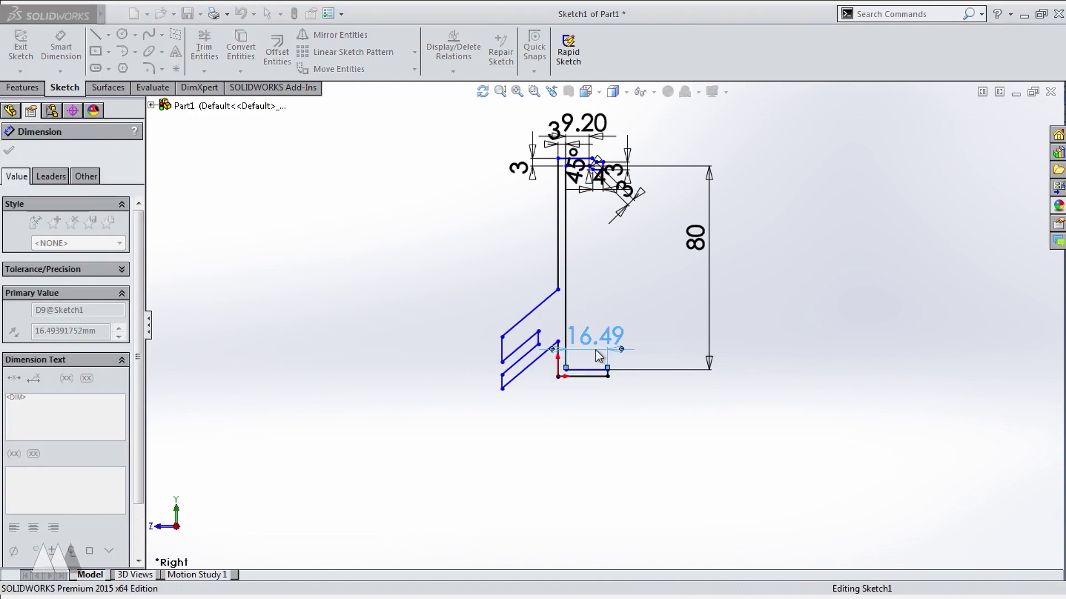
{"action": "type", "text": "9"}
{"action": "key", "text": "Return"}
Set the distance between the arm's upper edge and the slot's upper edge to 8.8 mm.
{"action": "scroll", "coordinate": [505, 356], "scroll_direction": "down", "scroll_amount": 3}
{"action": "left_click", "coordinate": [513, 352]}
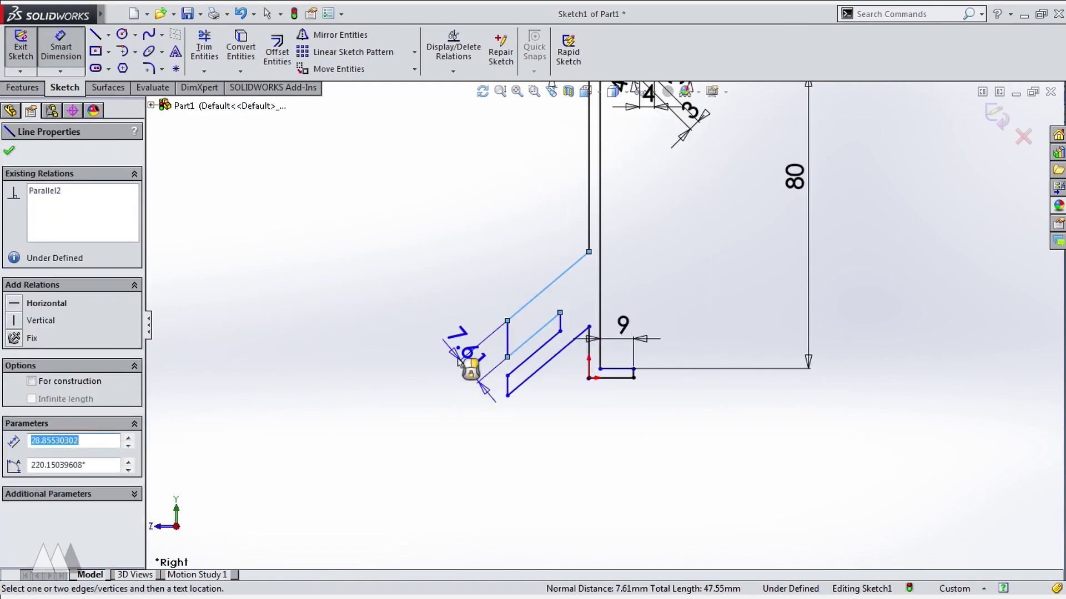
{"action": "left_click", "coordinate": [449, 385]}
{"action": "type", "text": "8.8"}
{"action": "key", "text": "Return"}
Reshape the slanted arm by moving its outer upper corner and slot edges upward.
{"action": "scroll", "coordinate": [514, 321], "scroll_direction": "down", "scroll_amount": 2}
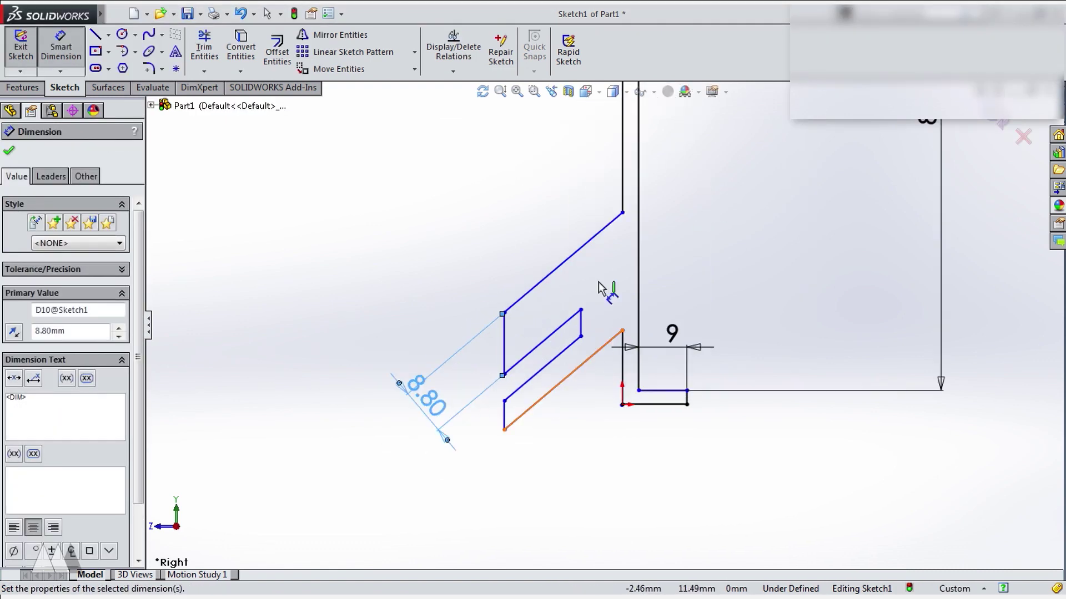
{"action": "key", "text": "Escape"}
{"action": "left_click_drag", "start_coordinate": [504, 314], "coordinate": [500, 279]}
{"action": "left_click_drag", "start_coordinate": [543, 377], "coordinate": [543, 351]}
{"action": "right_click_drag", "start_coordinate": [544, 350], "coordinate": [543, 310]}
Dimension the angle between the arm's upper edge and the outer wall line.
{"action": "scroll", "coordinate": [547, 349], "scroll_direction": "up", "scroll_amount": 2}
{"action": "scroll", "coordinate": [605, 264], "scroll_direction": "down", "scroll_amount": 2}
{"action": "scroll", "coordinate": [602, 267], "scroll_direction": "down", "scroll_amount": 1}
{"action": "left_click", "coordinate": [597, 288]}
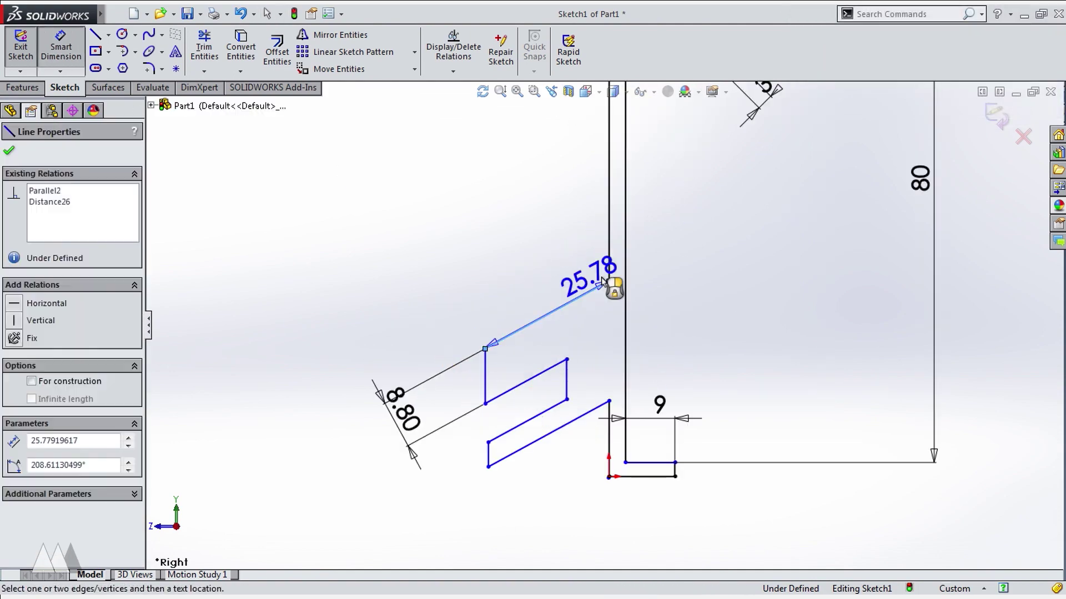
{"action": "left_click", "coordinate": [608, 264]}
{"action": "left_click", "coordinate": [567, 254]}
Set the width of the slot in the slanted arm to 3.5 mm.
{"action": "scroll", "coordinate": [577, 383], "scroll_direction": "up", "scroll_amount": 2}
{"action": "left_click", "coordinate": [559, 386]}
{"action": "left_click", "coordinate": [542, 369]}
{"action": "left_click", "coordinate": [421, 443]}
{"action": "type", "text": "3.5"}
{"action": "key", "text": "Return"}
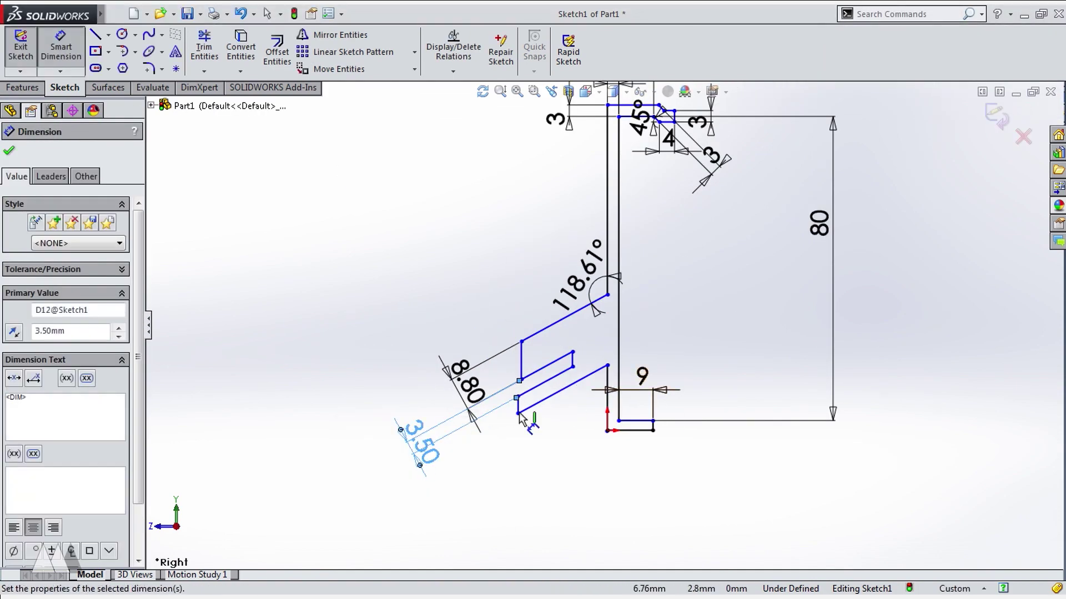
Set the distance between the slot's lower edge and the arm's bottom edge to 3 mm.
{"action": "scroll", "coordinate": [489, 423], "scroll_direction": "down", "scroll_amount": 4}
{"action": "left_click", "coordinate": [569, 354]}
{"action": "left_click", "coordinate": [575, 390]}
{"action": "left_click", "coordinate": [460, 463]}
{"action": "type", "text": "3"}
{"action": "key", "text": "Return"}
{"action": "key", "text": "Escape"}
Align the arm's two outer end edges and set the slot's closed end 10 mm horizontally from the origin.
{"action": "left_click", "coordinate": [549, 388]}
{"action": "left_click", "coordinate": [561, 303], "text": "ctrl"}
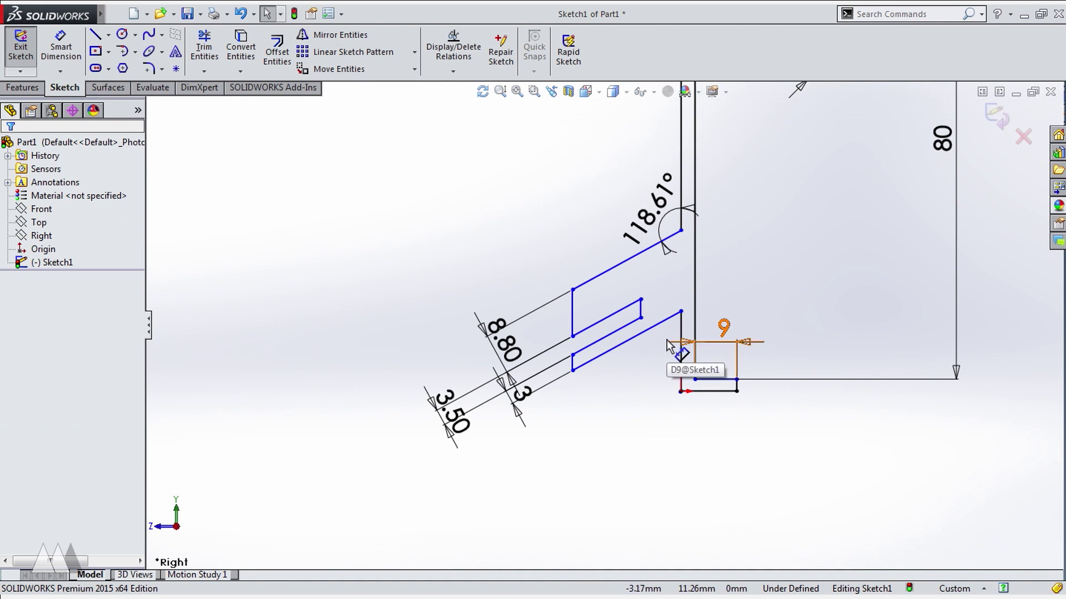
{"action": "left_click", "coordinate": [644, 500]}
{"action": "type", "text": "10"}
{"action": "key", "text": "Return"}
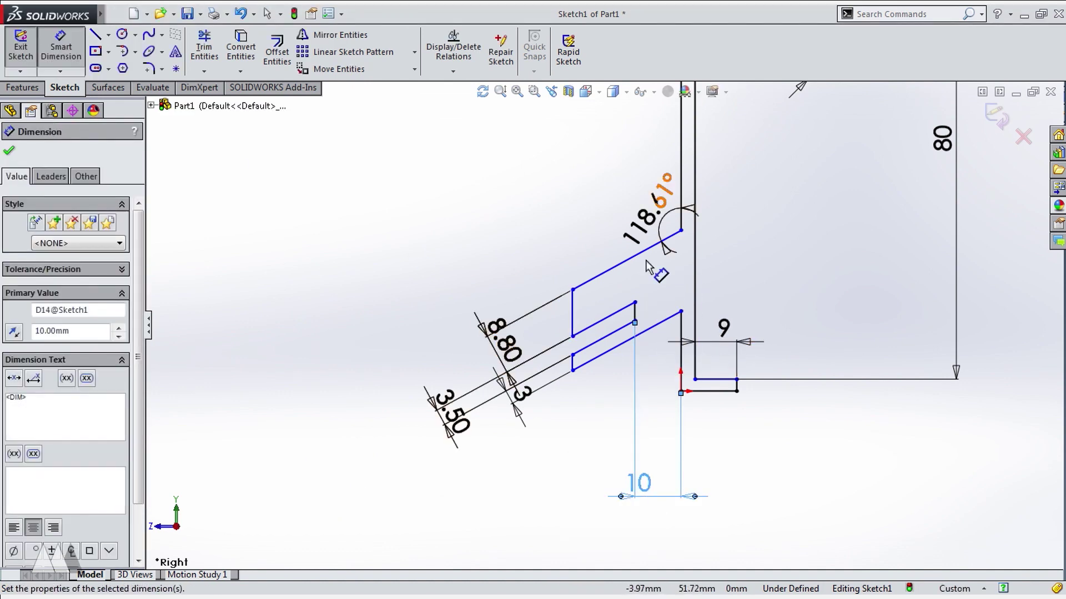
Set the horizontal distance between the slot's closed end and the arm's outer end edge to 15 mm.
{"action": "left_click", "coordinate": [635, 312]}
{"action": "left_click", "coordinate": [572, 313]}
{"action": "left_click", "coordinate": [538, 203]}
{"action": "type", "text": "15"}
{"action": "key", "text": "Return"}
Set the short outer wall line above the origin to 15 mm.
{"action": "scroll", "coordinate": [722, 319], "scroll_direction": "down", "scroll_amount": 2}
{"action": "left_click", "coordinate": [643, 338]}
{"action": "scroll", "coordinate": [388, 478], "scroll_direction": "up", "scroll_amount": 2}
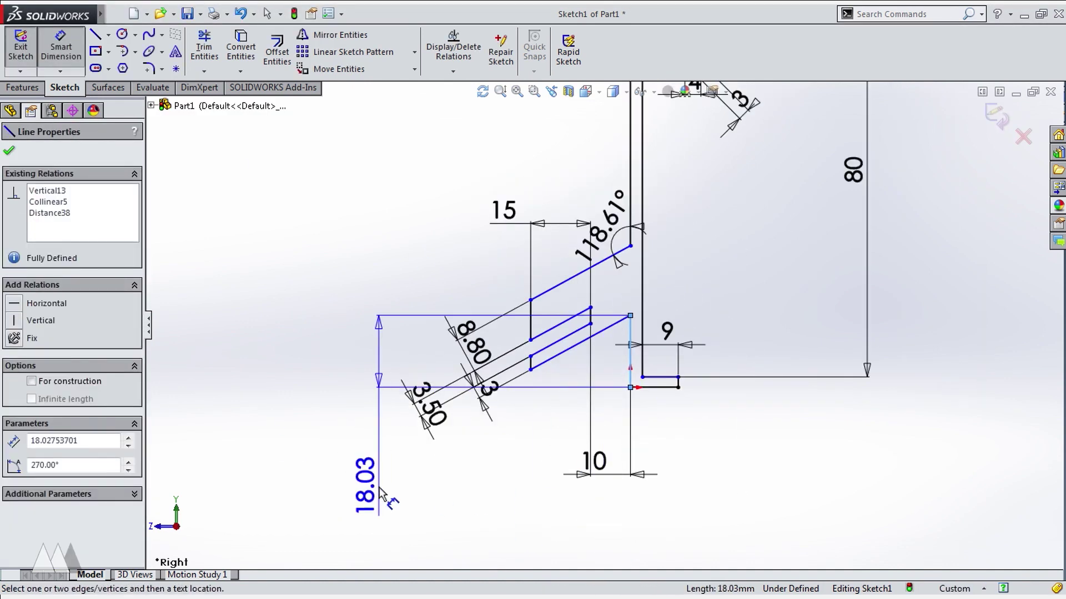
{"action": "left_click", "coordinate": [611, 515]}
{"action": "type", "text": "15"}
{"action": "key", "text": "Return"}
Try moving the hook's end corner to test which geometry is still free, and undo the move.
{"action": "scroll", "coordinate": [591, 332], "scroll_direction": "down", "scroll_amount": 2}
{"action": "scroll", "coordinate": [599, 322], "scroll_direction": "up", "scroll_amount": 4}
{"action": "scroll", "coordinate": [649, 64], "scroll_direction": "down", "scroll_amount": 4}
{"action": "scroll", "coordinate": [648, 164], "scroll_direction": "down", "scroll_amount": 6}
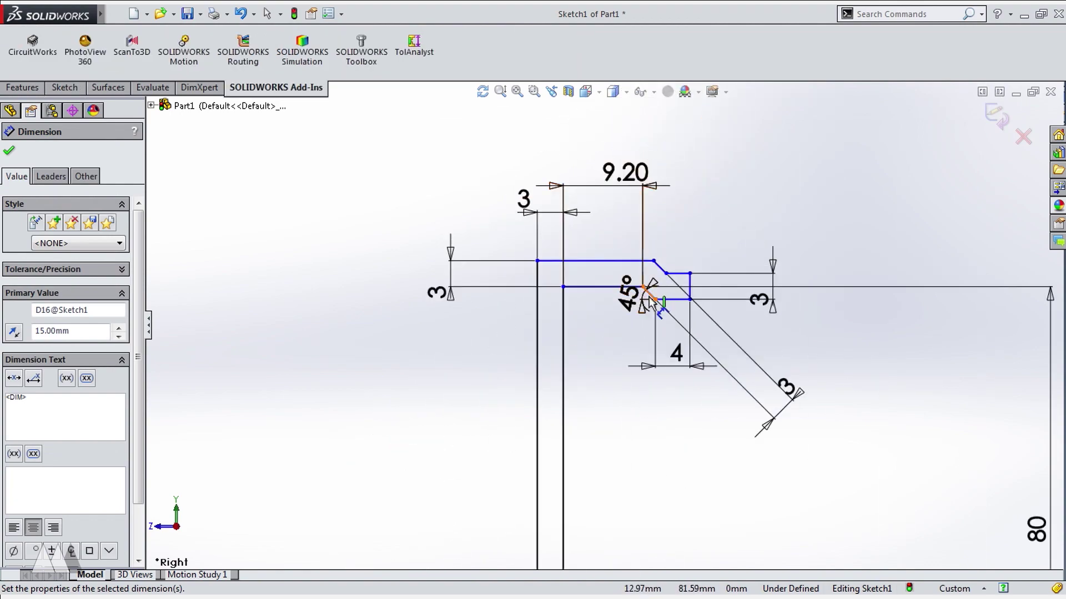
{"action": "key", "text": "Escape"}
{"action": "left_click_drag", "start_coordinate": [690, 274], "coordinate": [790, 320]}
{"action": "key", "text": "ctrl+z"}
{"action": "scroll", "coordinate": [604, 325], "scroll_direction": "up", "scroll_amount": 6}
{"action": "left_click_drag", "start_coordinate": [624, 316], "coordinate": [605, 178]}
{"action": "scroll", "coordinate": [613, 309], "scroll_direction": "down", "scroll_amount": 2}
{"action": "scroll", "coordinate": [638, 499], "scroll_direction": "down", "scroll_amount": 2}
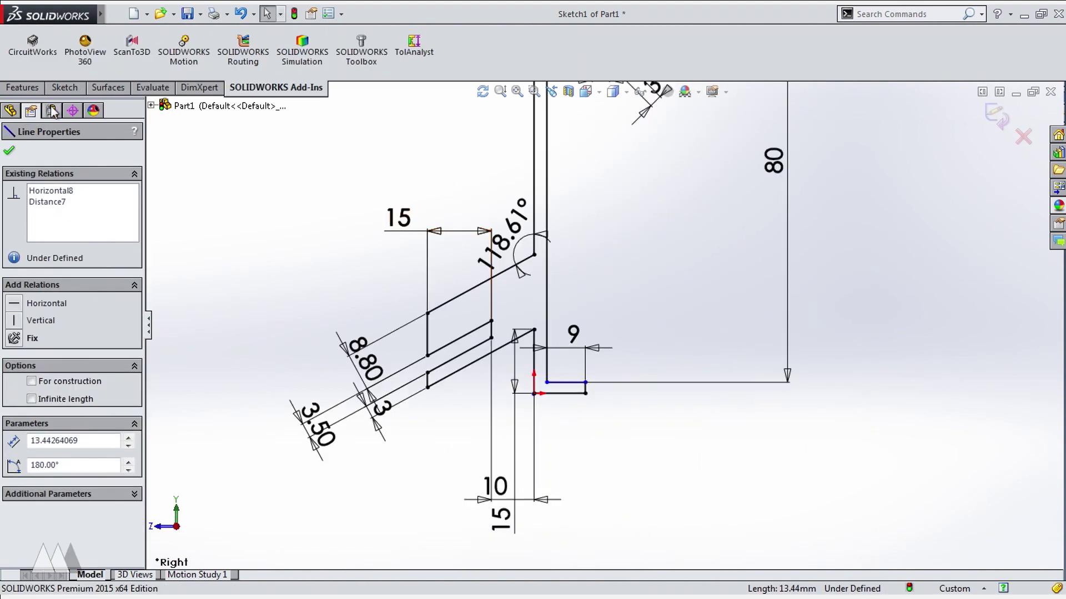
Set the thickness of the bottom foot to 3 mm.
{"action": "left_click", "coordinate": [64, 88]}
{"action": "left_click", "coordinate": [61, 48]}
{"action": "left_click", "coordinate": [571, 383]}
{"action": "left_click", "coordinate": [576, 393]}
{"action": "left_click", "coordinate": [618, 403]}
{"action": "type", "text": "3"}
{"action": "key", "text": "Return"}
Pull the stray line's endpoint away from the origin and delete that line.
{"action": "left_click_drag", "start_coordinate": [578, 326], "coordinate": [454, 473]}
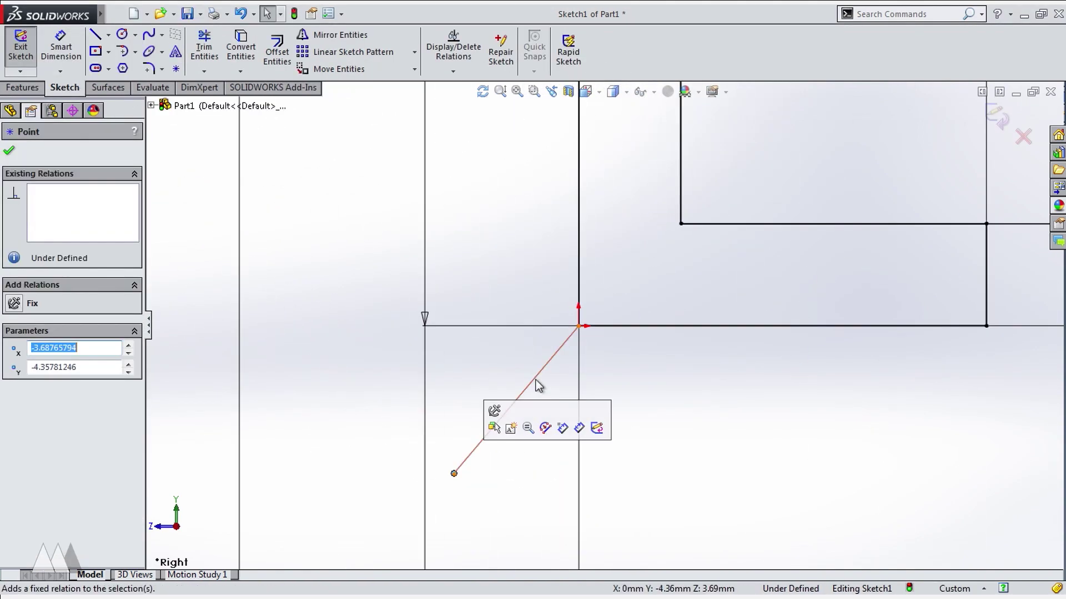
{"action": "left_click", "coordinate": [535, 380]}
{"action": "key", "text": "Delete"}
Set the vertical offset between the hook's two lower horizontal edges to 2.5 mm.
{"action": "scroll", "coordinate": [605, 319], "scroll_direction": "up", "scroll_amount": 10}
{"action": "scroll", "coordinate": [675, 153], "scroll_direction": "down", "scroll_amount": 6}
{"action": "left_click", "coordinate": [62, 47]}
{"action": "left_click", "coordinate": [455, 312]}
{"action": "left_click", "coordinate": [530, 334]}
{"action": "left_click", "coordinate": [670, 335]}
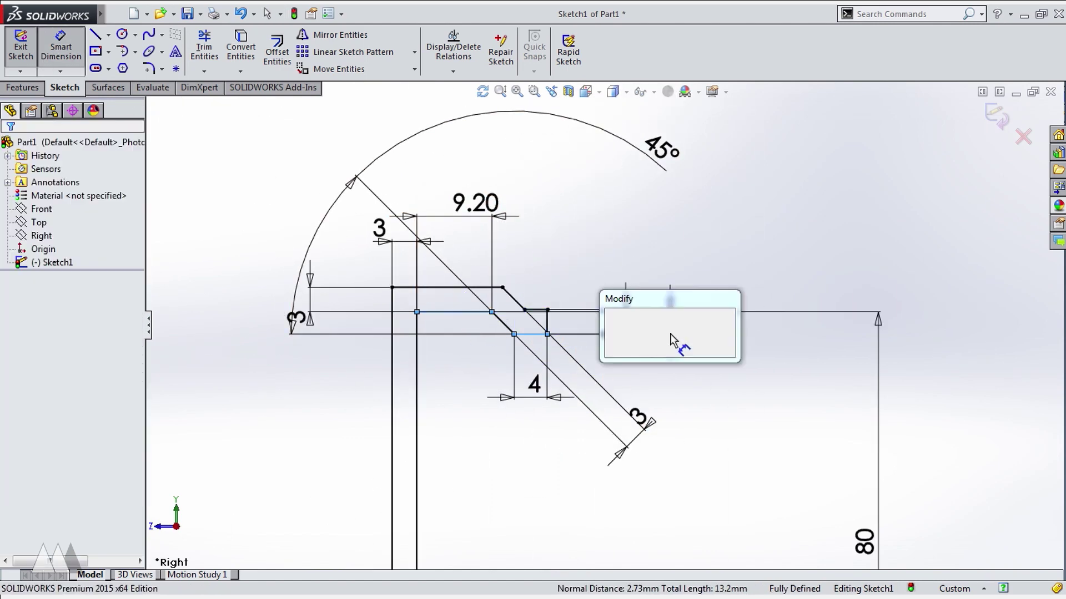
{"action": "type", "text": "2.5"}
{"action": "key", "text": "Return"}
{"action": "scroll", "coordinate": [605, 377], "scroll_direction": "up", "scroll_amount": 10}
{"action": "scroll", "coordinate": [566, 410], "scroll_direction": "down", "scroll_amount": 5}
{"action": "scroll", "coordinate": [660, 377], "scroll_direction": "up", "scroll_amount": 3}
{"action": "scroll", "coordinate": [674, 318], "scroll_direction": "down", "scroll_amount": 3}
{"action": "scroll", "coordinate": [694, 222], "scroll_direction": "down", "scroll_amount": 1}
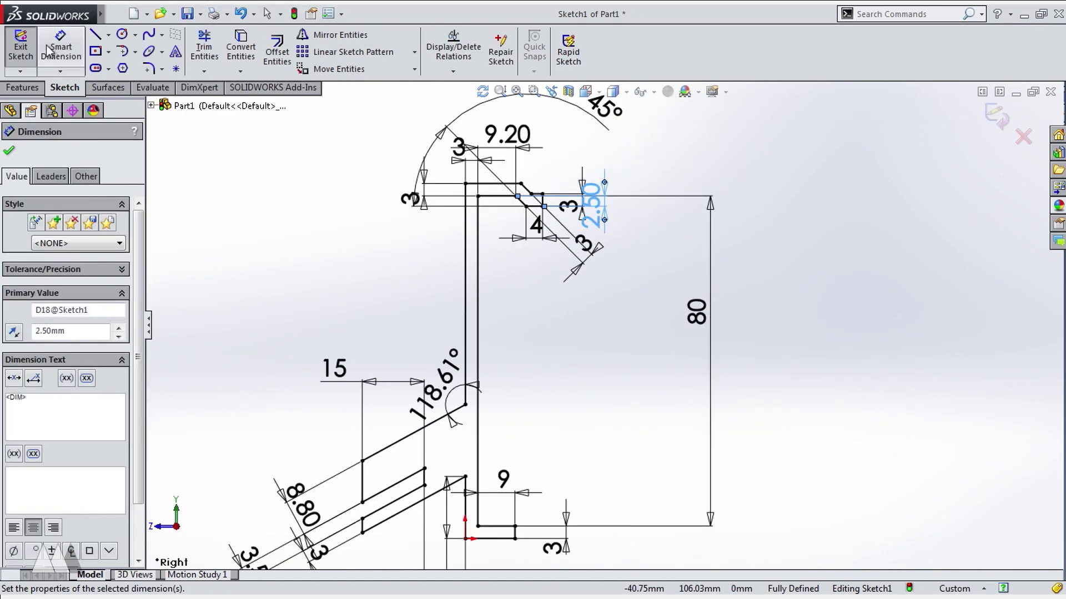
Finish the profile sketch and extrude it 100 mm as a solid boss.
{"action": "left_click", "coordinate": [22, 51]}
{"action": "scroll", "coordinate": [470, 345], "scroll_direction": "up", "scroll_amount": 3}
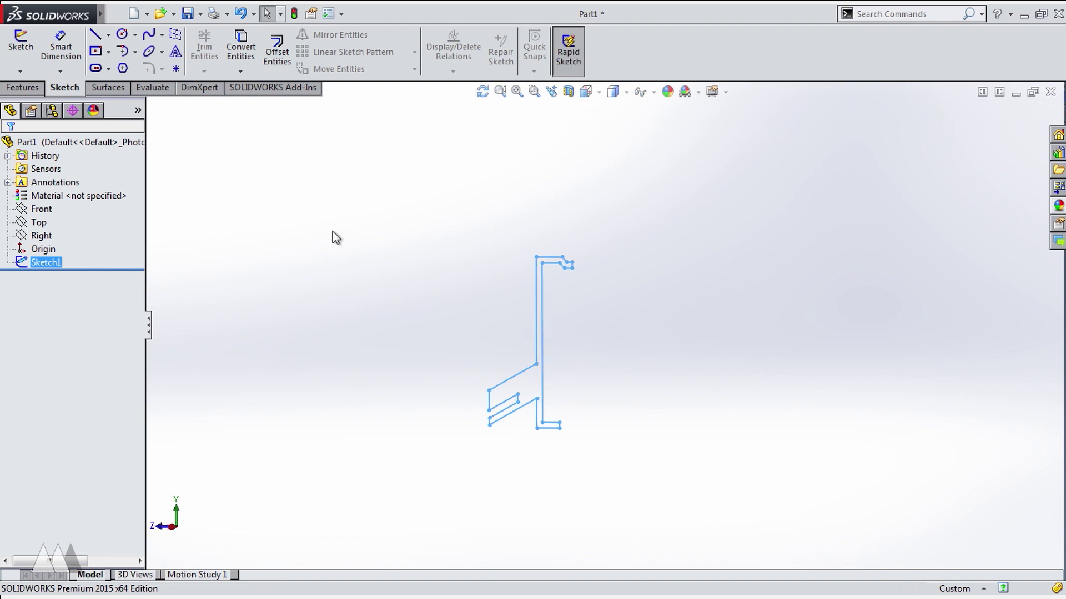
{"action": "left_click", "coordinate": [22, 87]}
{"action": "left_click", "coordinate": [27, 50]}
{"action": "middle_click_drag", "start_coordinate": [445, 311], "coordinate": [539, 409]}
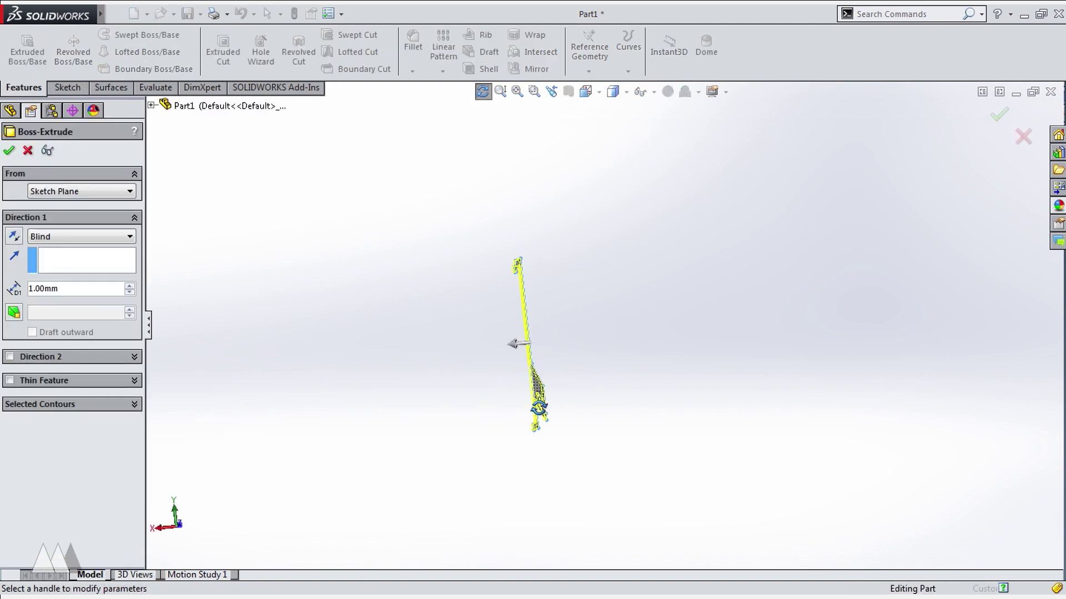
{"action": "left_click_drag", "start_coordinate": [515, 344], "coordinate": [894, 352]}
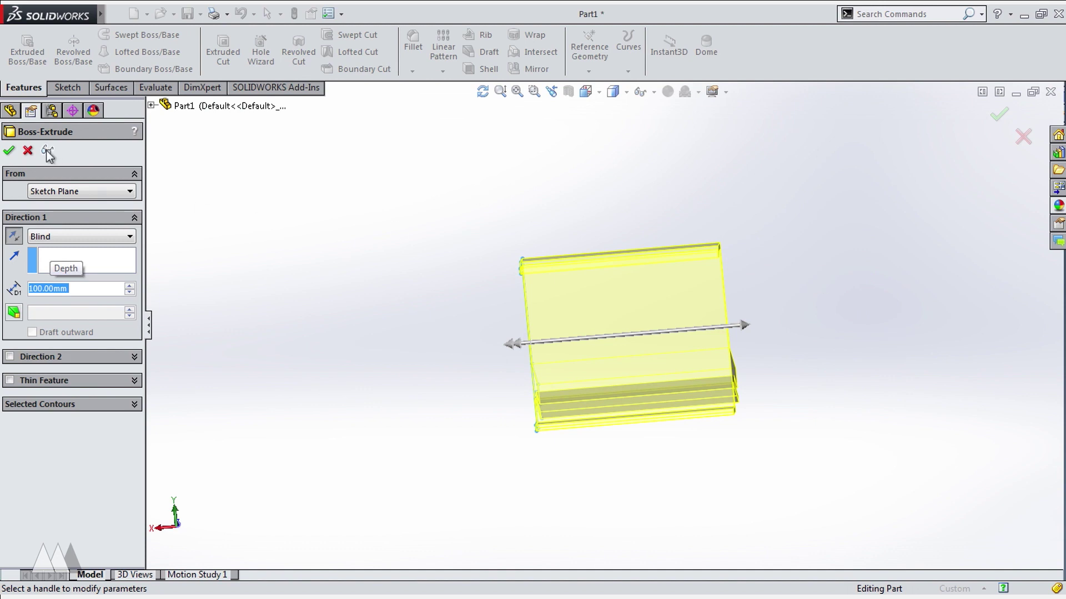
{"action": "left_click", "coordinate": [8, 150]}
Start a sketch on the upright wall's inner face and draw a corner rectangle overhanging its upper edge and the side edge away from the origin.
{"action": "middle_click_drag", "start_coordinate": [311, 344], "coordinate": [450, 355]}
{"action": "left_click", "coordinate": [672, 369]}
{"action": "left_click", "coordinate": [728, 324]}
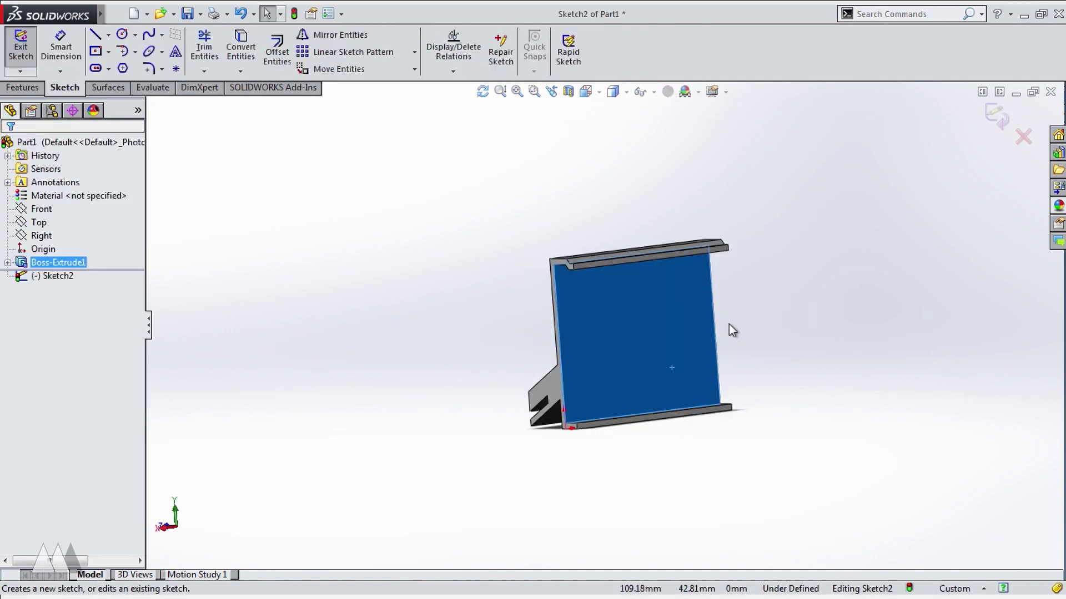
{"action": "key", "text": "ctrl+8"}
{"action": "left_click", "coordinate": [108, 52]}
{"action": "left_click", "coordinate": [123, 67]}
{"action": "scroll", "coordinate": [502, 172], "scroll_direction": "up", "scroll_amount": 2}
{"action": "left_click", "coordinate": [497, 171]}
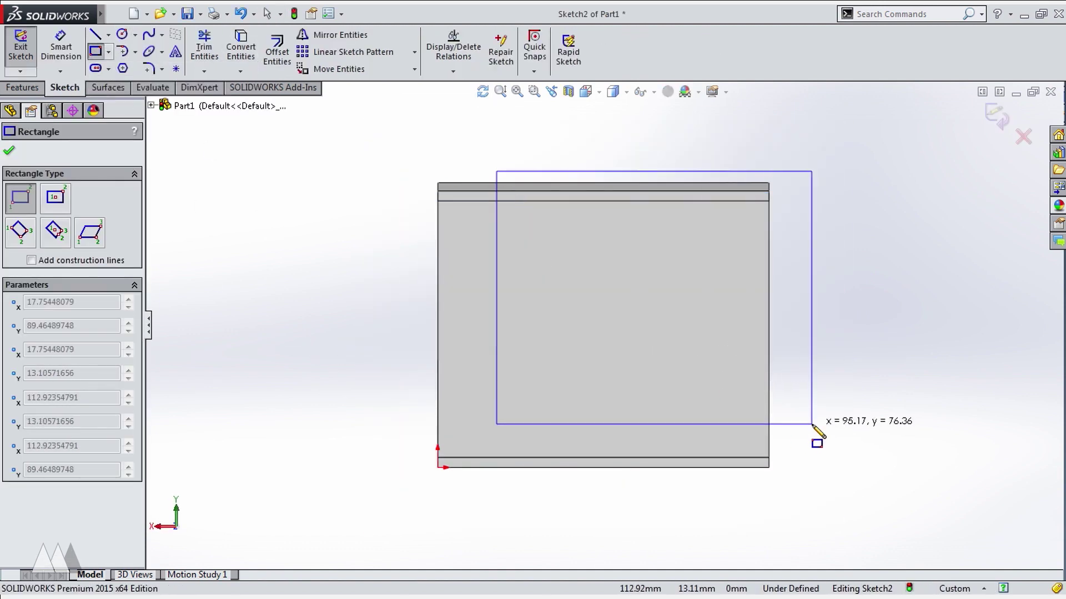
{"action": "left_click", "coordinate": [818, 415]}
Dimension the rectangle's near vertical side 20 mm from the wall's side edge at the origin.
{"action": "left_click", "coordinate": [61, 47]}
{"action": "left_click", "coordinate": [496, 234]}
{"action": "left_click", "coordinate": [438, 231]}
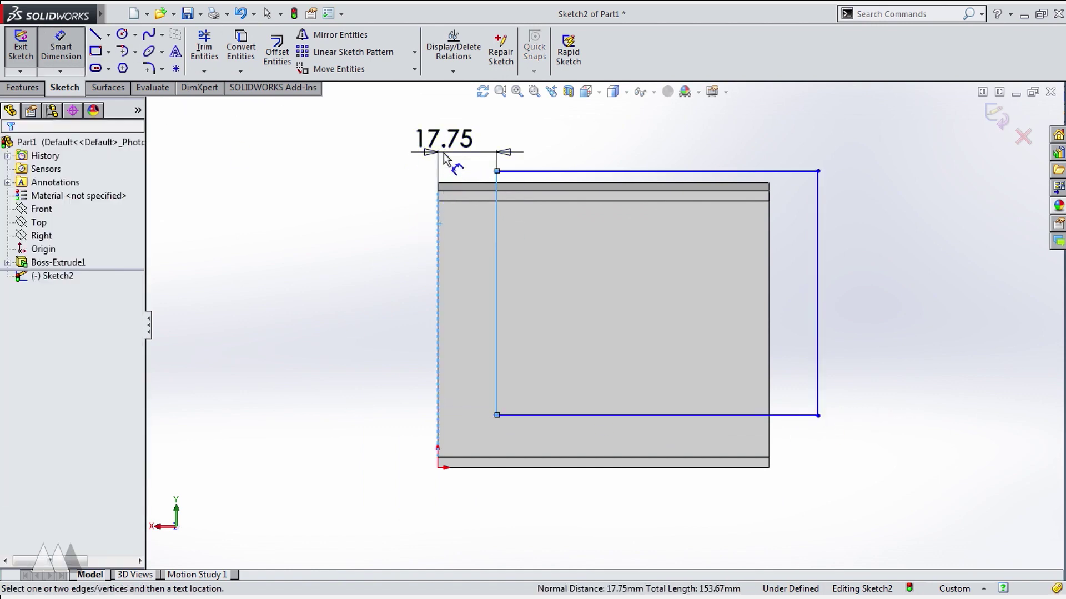
{"action": "left_click", "coordinate": [444, 154]}
{"action": "type", "text": "20"}
{"action": "key", "text": "Return"}
Dimension the rectangle's lower side 13 mm above the part's bottom edge.
{"action": "left_click", "coordinate": [622, 415]}
{"action": "left_click", "coordinate": [656, 467]}
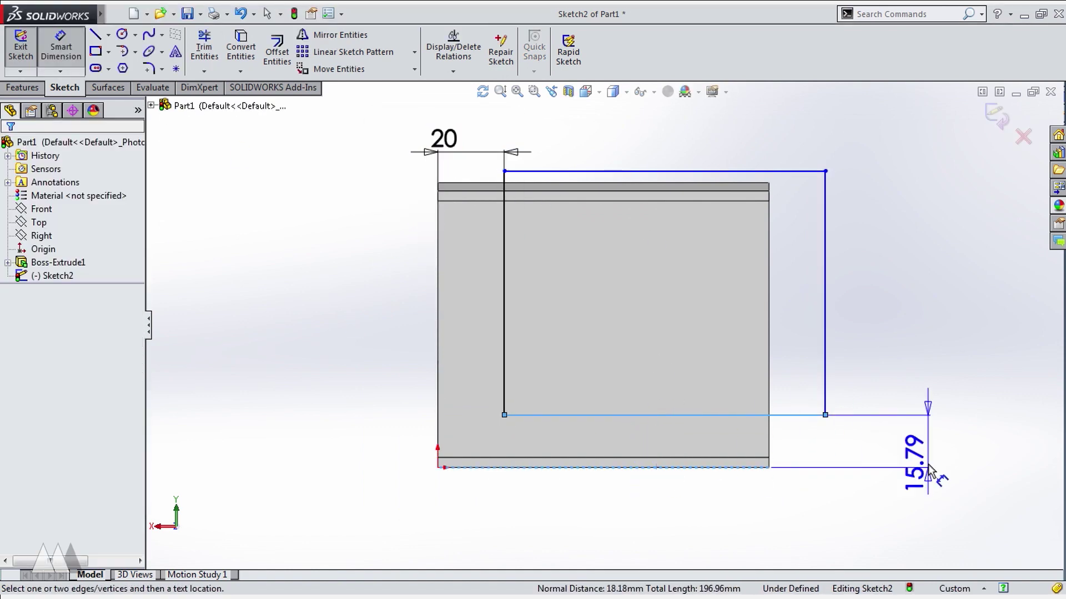
{"action": "left_click", "coordinate": [928, 471]}
{"action": "type", "text": "13"}
{"action": "key", "text": "Return"}
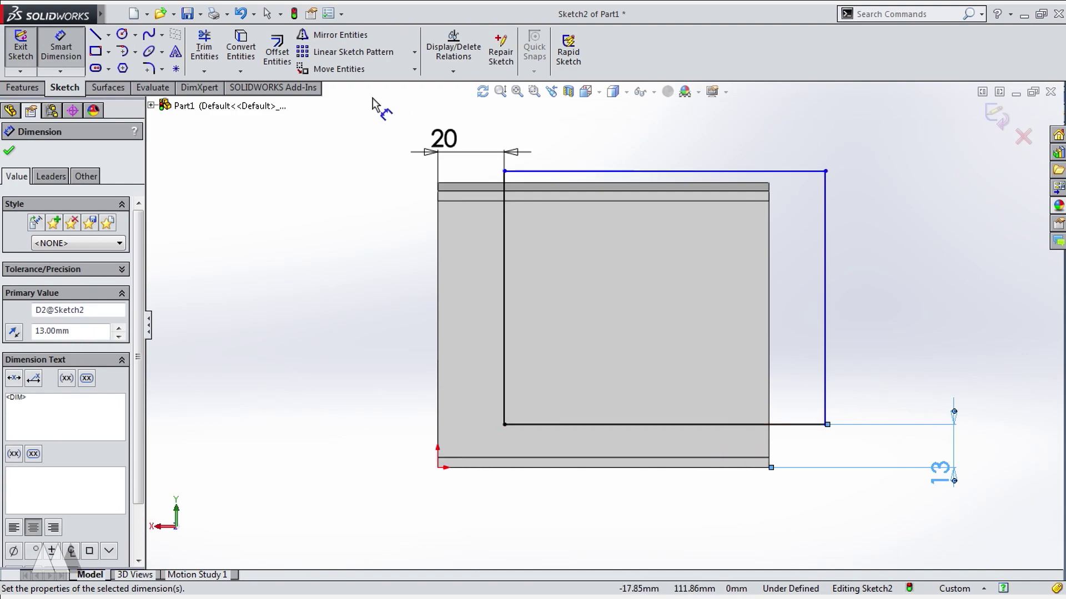
Cut the rectangle through the bracket on both sides of its sketch plane, using the Mid Plane end condition.
{"action": "left_click", "coordinate": [20, 47]}
{"action": "left_click", "coordinate": [223, 51]}
{"action": "left_click", "coordinate": [113, 239]}
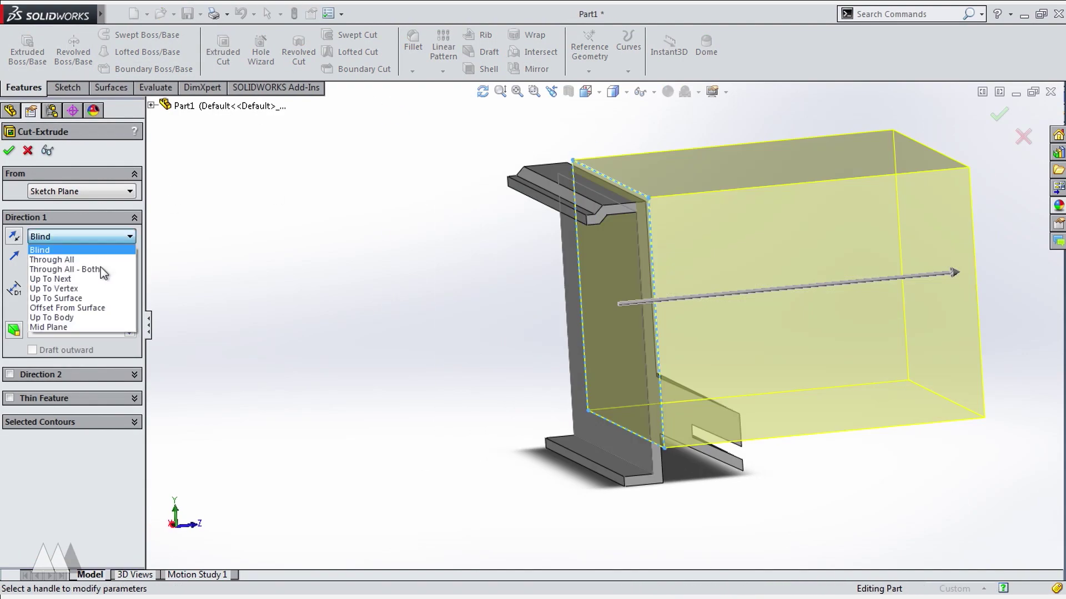
{"action": "left_click", "coordinate": [96, 327]}
{"action": "key", "text": "Return"}
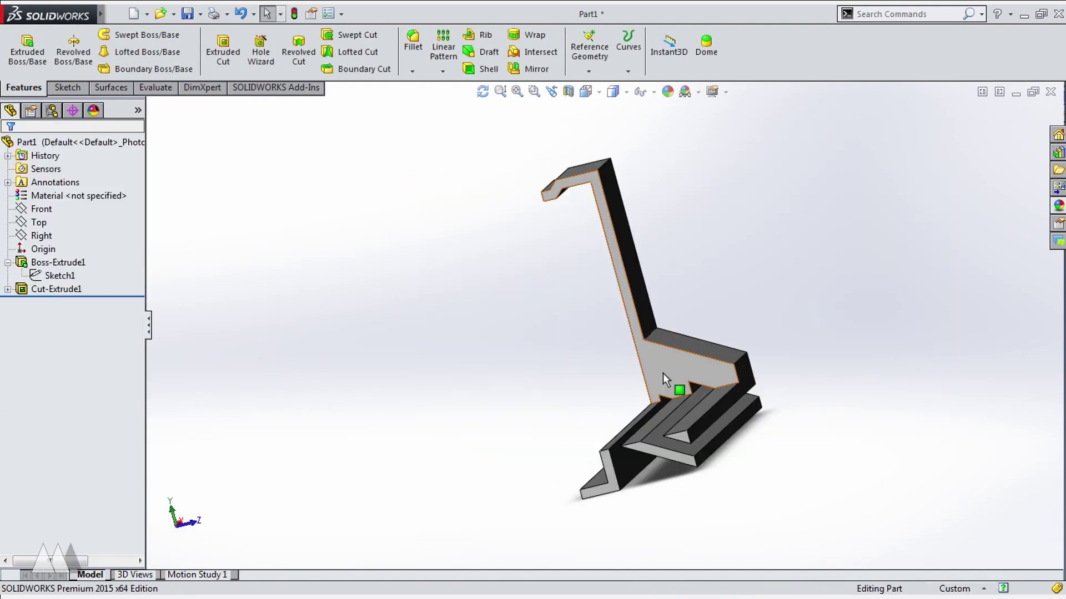
Sketch a rectangle on the cut side face of the upright, from the origin outward, enclosing the slanted arm.
{"action": "left_click", "coordinate": [667, 375]}
{"action": "left_click", "coordinate": [731, 327]}
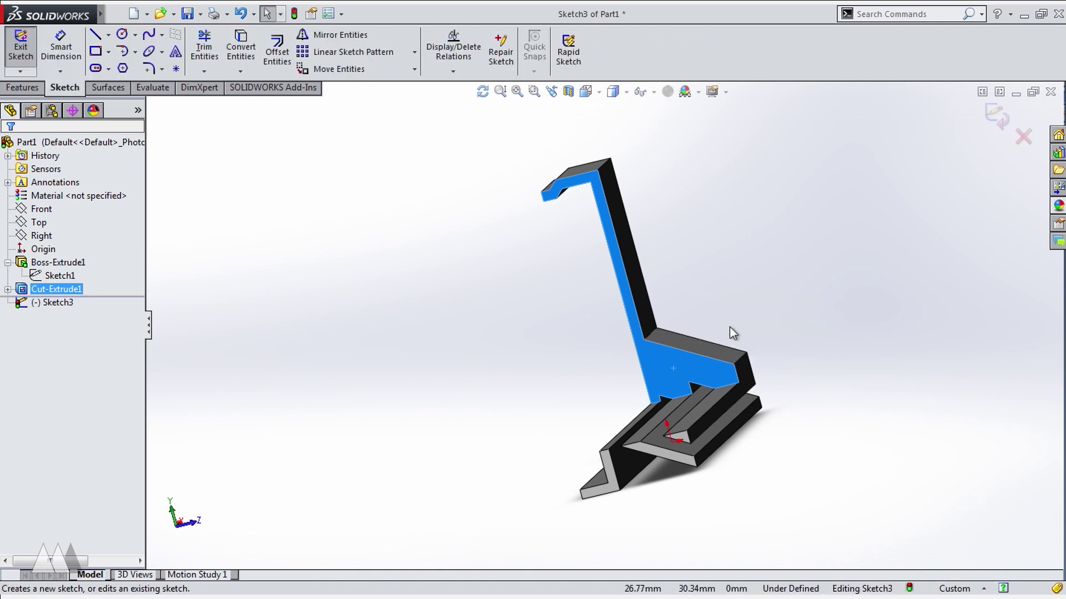
{"action": "left_click", "coordinate": [95, 53]}
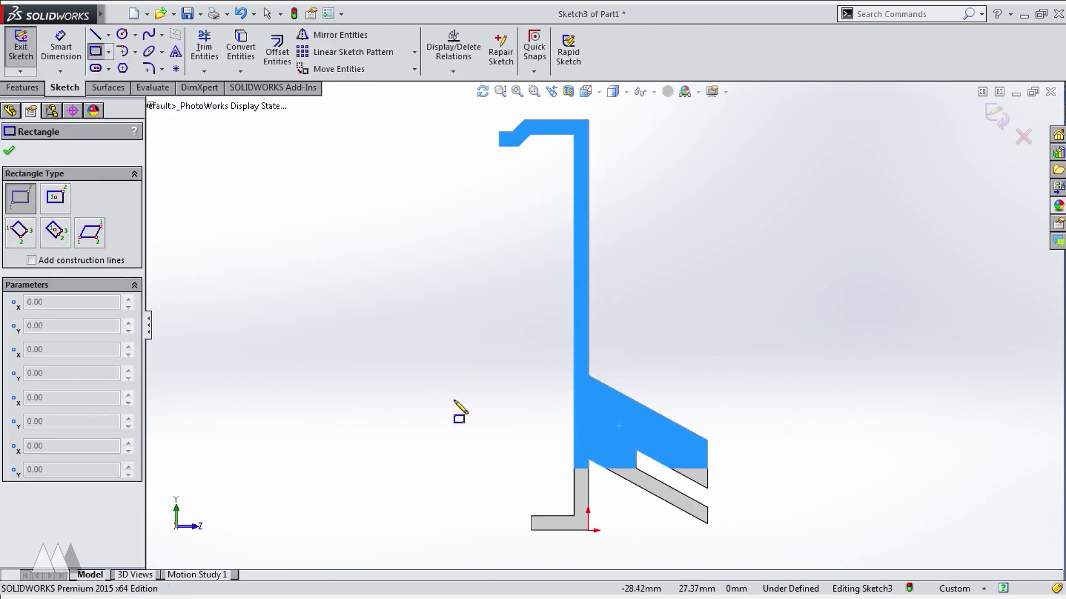
{"action": "left_click", "coordinate": [589, 530]}
{"action": "left_click", "coordinate": [761, 326]}
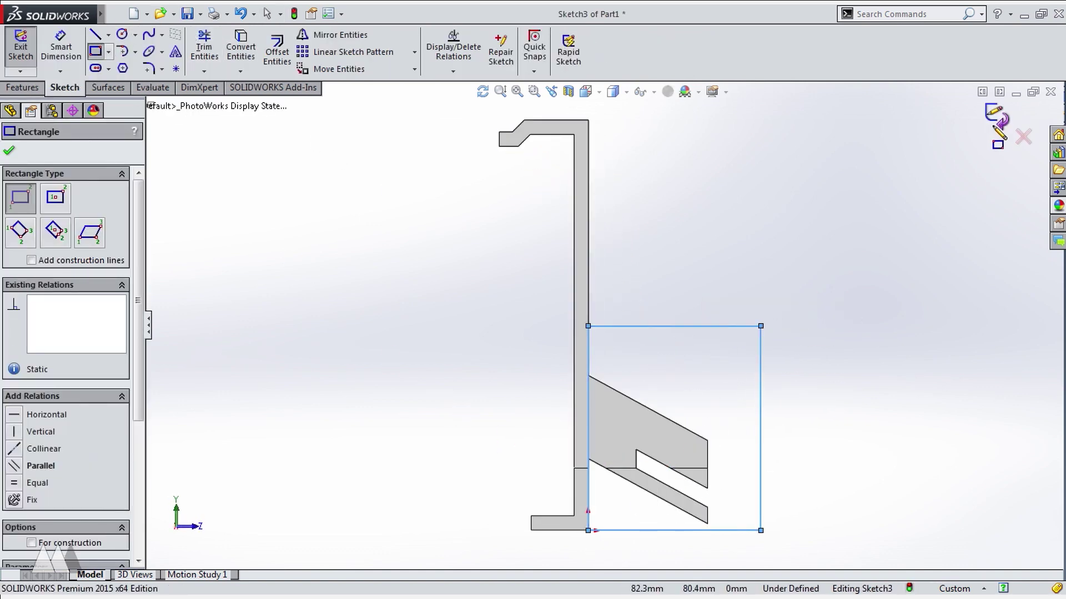
Cut the rectangle 230.80 mm along the long foot to remove the arm's leftover portion there.
{"action": "left_click", "coordinate": [998, 115]}
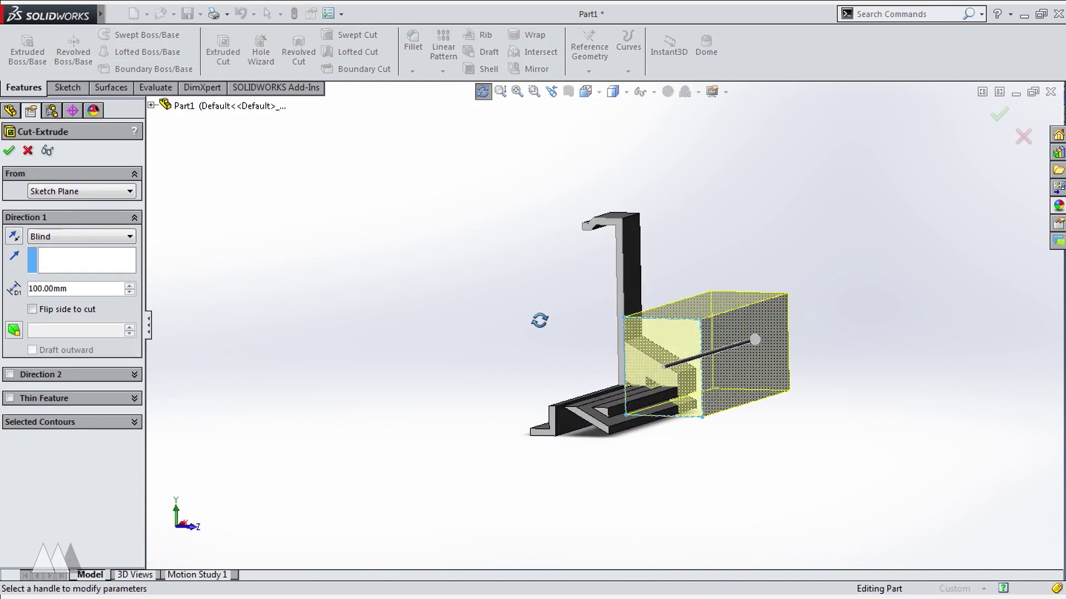
{"action": "left_click_drag", "start_coordinate": [844, 300], "coordinate": [319, 491]}
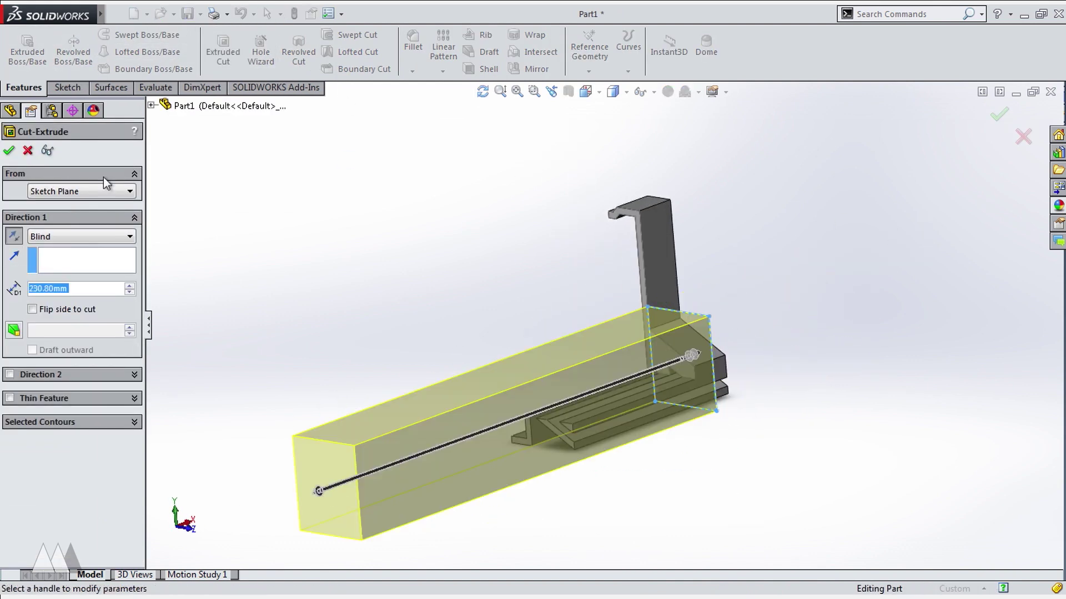
{"action": "left_click", "coordinate": [8, 151]}
Fillet the two corner edges at the free end of the long foot with a 6 mm radius.
{"action": "middle_click_drag", "start_coordinate": [398, 348], "coordinate": [710, 419]}
{"action": "left_click", "coordinate": [642, 392]}
{"action": "left_click", "coordinate": [750, 348]}
{"action": "scroll", "coordinate": [652, 416], "scroll_direction": "down", "scroll_amount": 5}
{"action": "middle_click_drag", "start_coordinate": [268, 469], "coordinate": [438, 188]}
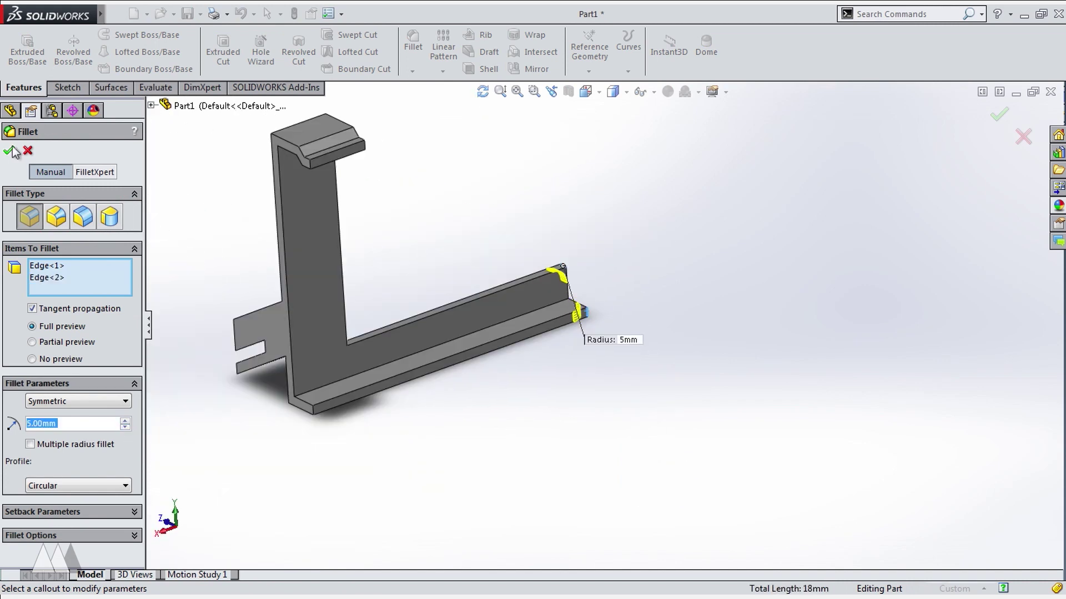
{"action": "left_click", "coordinate": [11, 151]}
Fillet the inner corner between the upright and the low wall of the long foot with a 15 mm radius.
{"action": "middle_click_drag", "start_coordinate": [472, 250], "coordinate": [534, 304]}
{"action": "scroll", "coordinate": [535, 306], "scroll_direction": "down", "scroll_amount": 5}
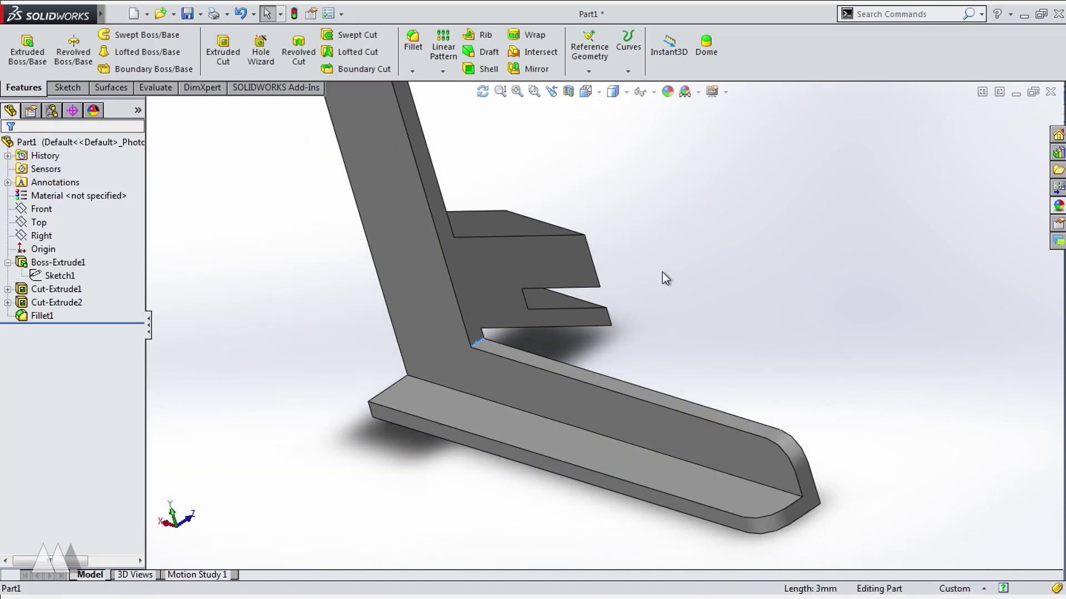
{"action": "left_click", "coordinate": [413, 42]}
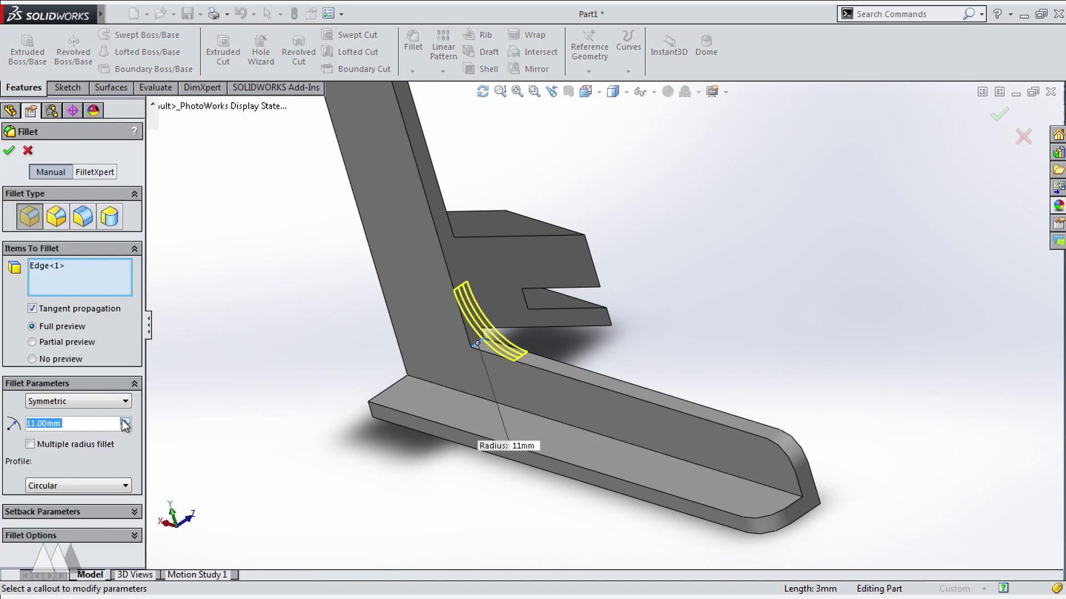
{"action": "middle_click_drag", "start_coordinate": [245, 475], "coordinate": [302, 393]}
{"action": "left_click", "coordinate": [9, 151]}
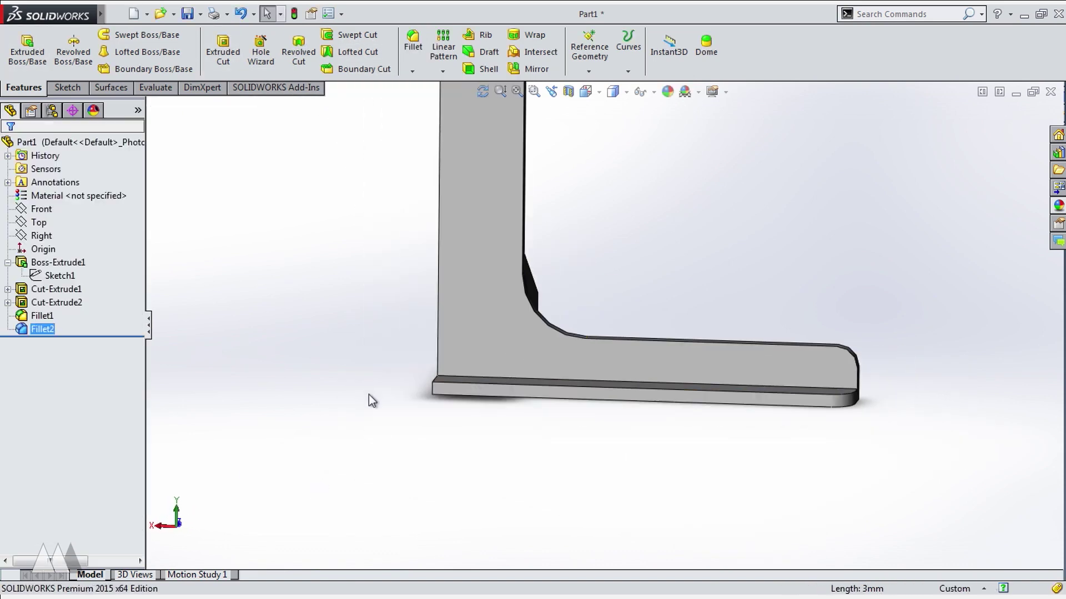
Select the foot's inner bend edge and the hook's three inner bend edges for a 1 mm fillet.
{"action": "scroll", "coordinate": [555, 388], "scroll_direction": "up", "scroll_amount": 3}
{"action": "mouse_move", "coordinate": [555, 399]}
{"action": "middle_mouse_down"}
{"action": "mouse_move", "coordinate": [605, 443]}
{"action": "mouse_move", "coordinate": [555, 388]}
{"action": "middle_mouse_up"}
{"action": "scroll", "coordinate": [544, 372], "scroll_direction": "down", "scroll_amount": 3}
{"action": "middle_click_drag", "start_coordinate": [557, 383], "coordinate": [553, 494]}
{"action": "scroll", "coordinate": [580, 172], "scroll_direction": "down", "scroll_amount": 3}
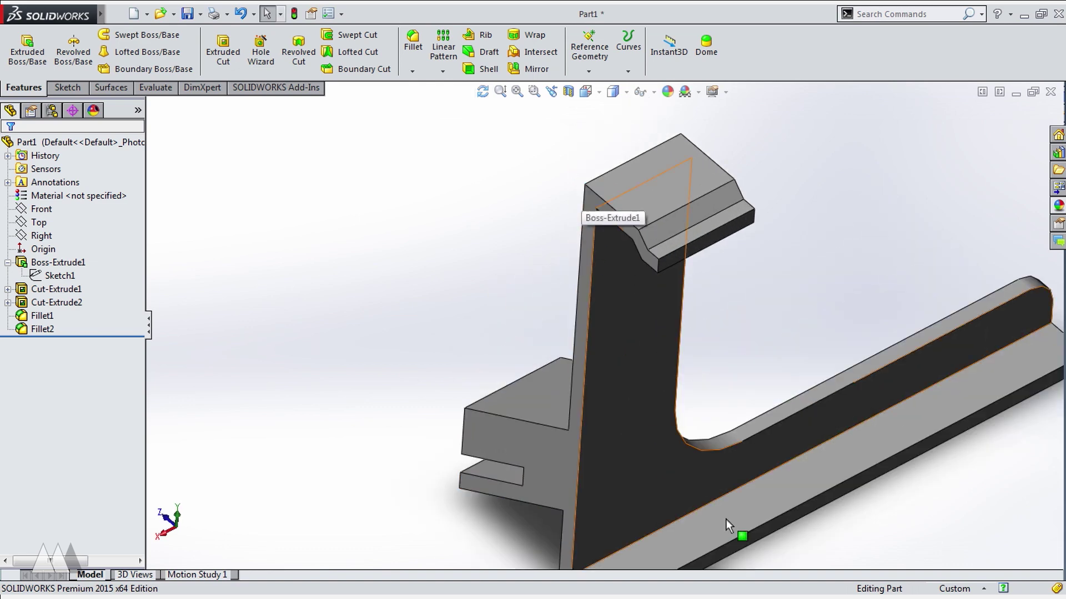
{"action": "left_click", "coordinate": [832, 454]}
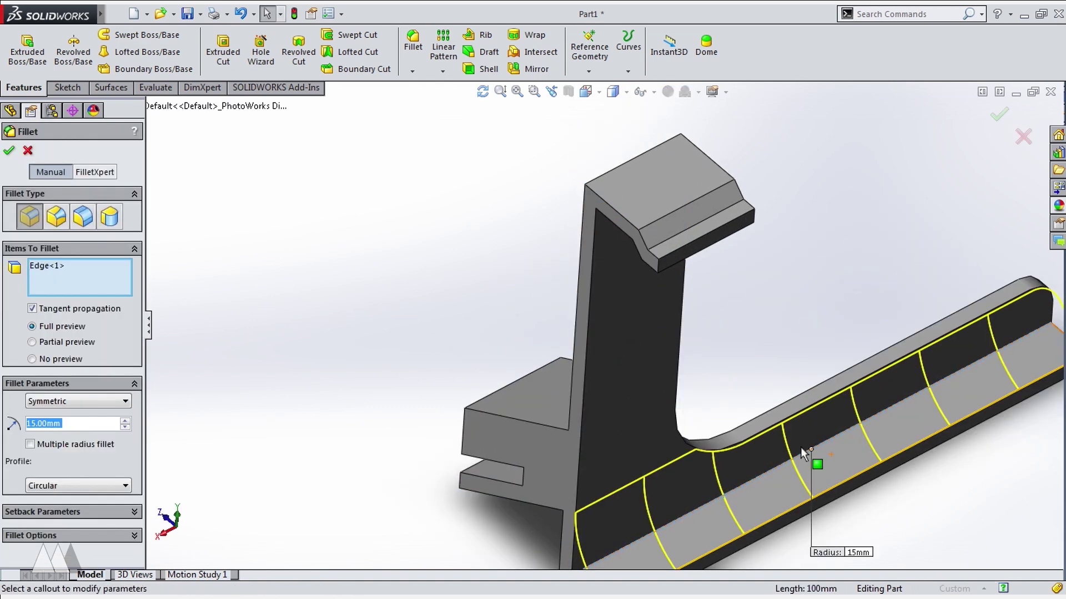
{"action": "middle_click_drag", "start_coordinate": [566, 466], "coordinate": [569, 178]}
{"action": "left_click", "coordinate": [564, 273]}
{"action": "scroll", "coordinate": [564, 271], "scroll_direction": "down", "scroll_amount": 4}
{"action": "left_click", "coordinate": [592, 232]}
{"action": "left_click", "coordinate": [592, 232]}
{"action": "left_click", "coordinate": [588, 232]}
{"action": "left_click", "coordinate": [577, 186]}
{"action": "scroll", "coordinate": [578, 189], "scroll_direction": "up", "scroll_amount": 2}
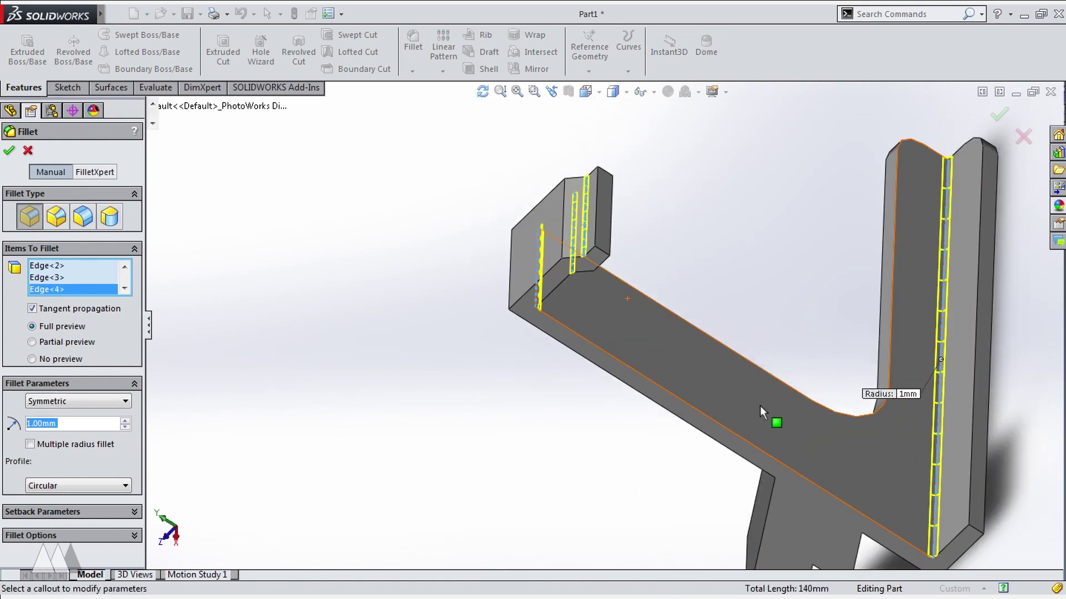
Apply the inner bend fillet and round the outer bend edges of the hook and foot.
{"action": "middle_click_drag", "start_coordinate": [760, 404], "coordinate": [532, 378]}
{"action": "left_click", "coordinate": [758, 449]}
{"action": "scroll", "coordinate": [757, 450], "scroll_direction": "up", "scroll_amount": 2}
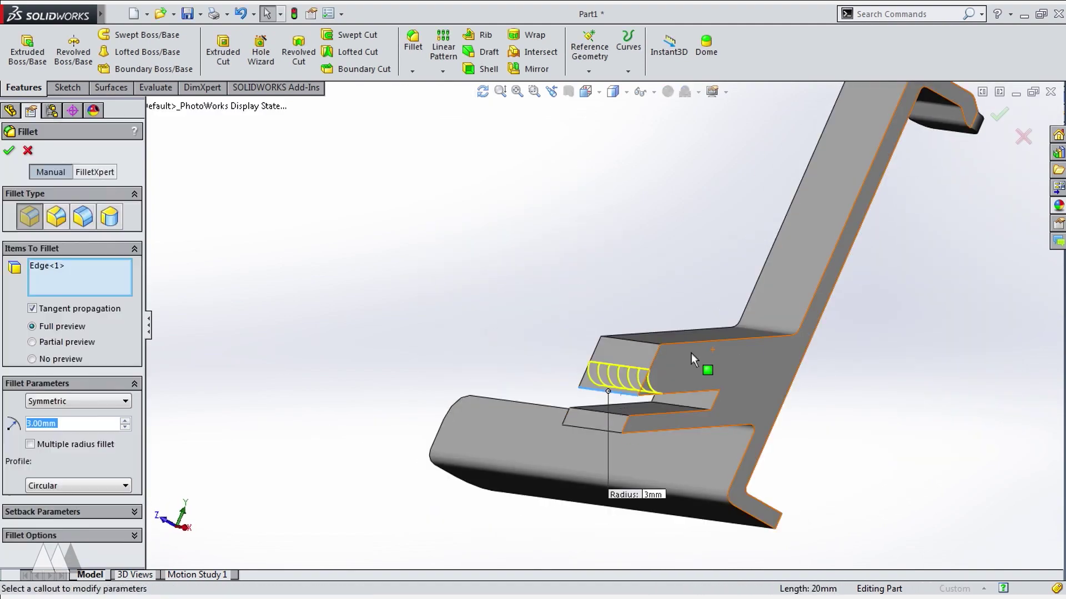
{"action": "middle_click_drag", "start_coordinate": [691, 353], "coordinate": [660, 356]}
{"action": "left_click", "coordinate": [14, 153]}
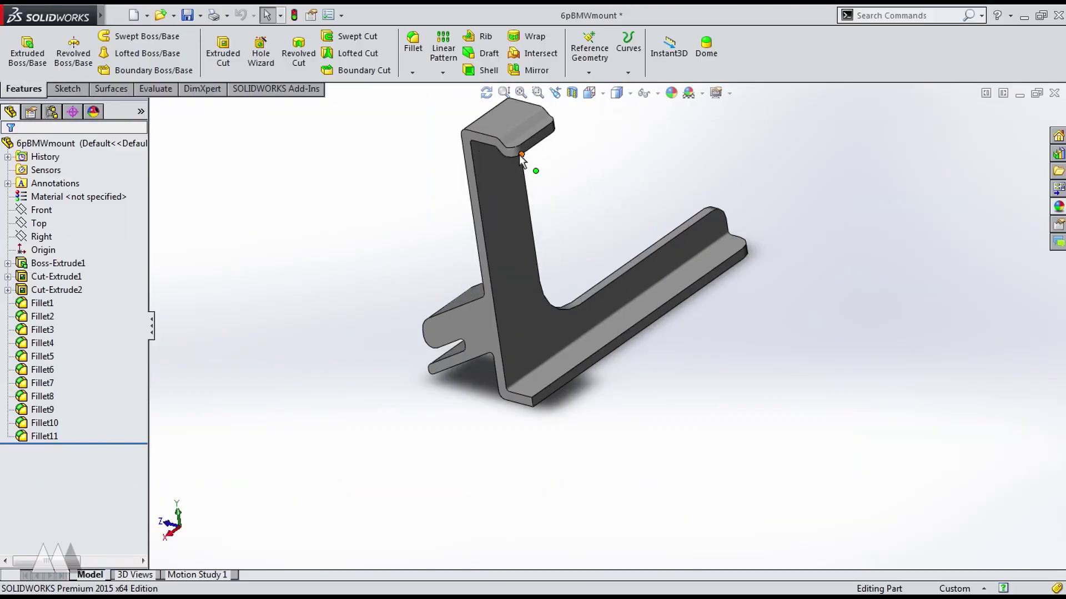
Delete the fillet on the two corners of the hook's tip.
{"action": "key", "text": "Delete"}
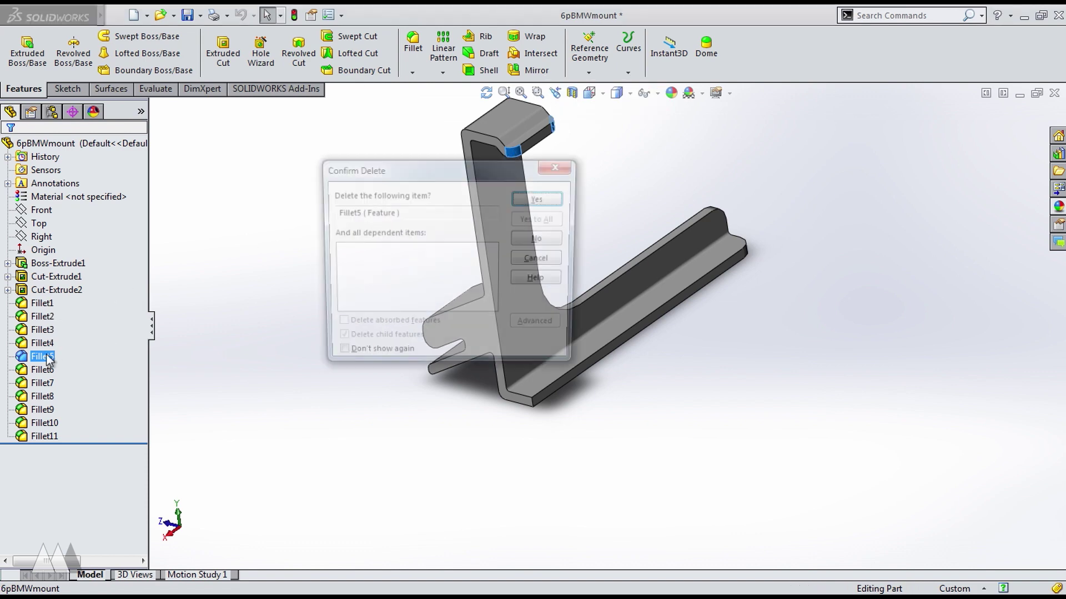
{"action": "key", "text": "Return"}
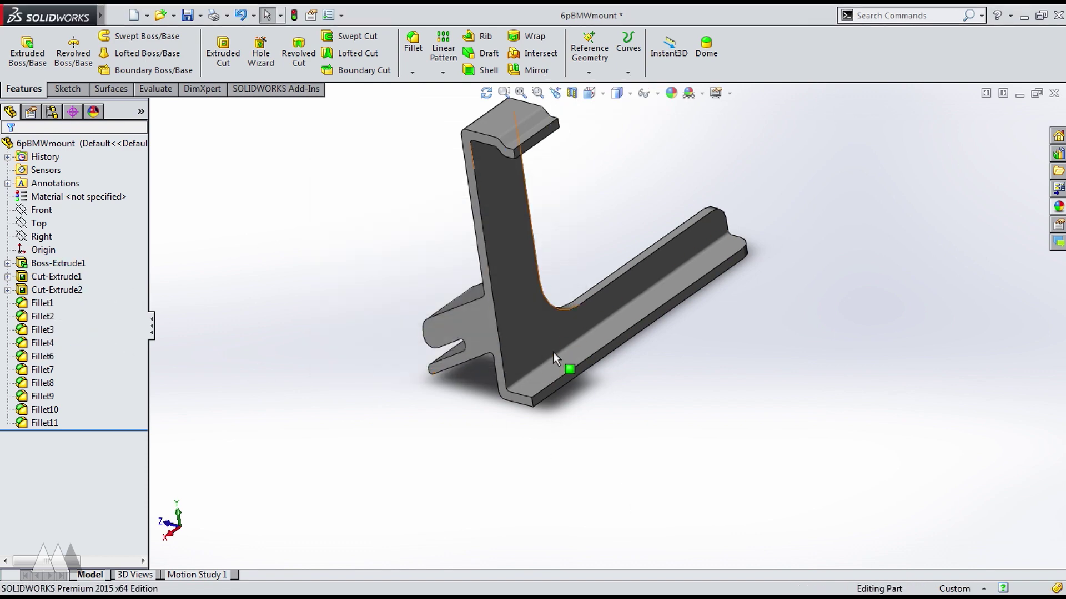
Reopen the base extrusion's profile sketch for editing, viewed square to the Right plane.
{"action": "left_click", "coordinate": [512, 116]}
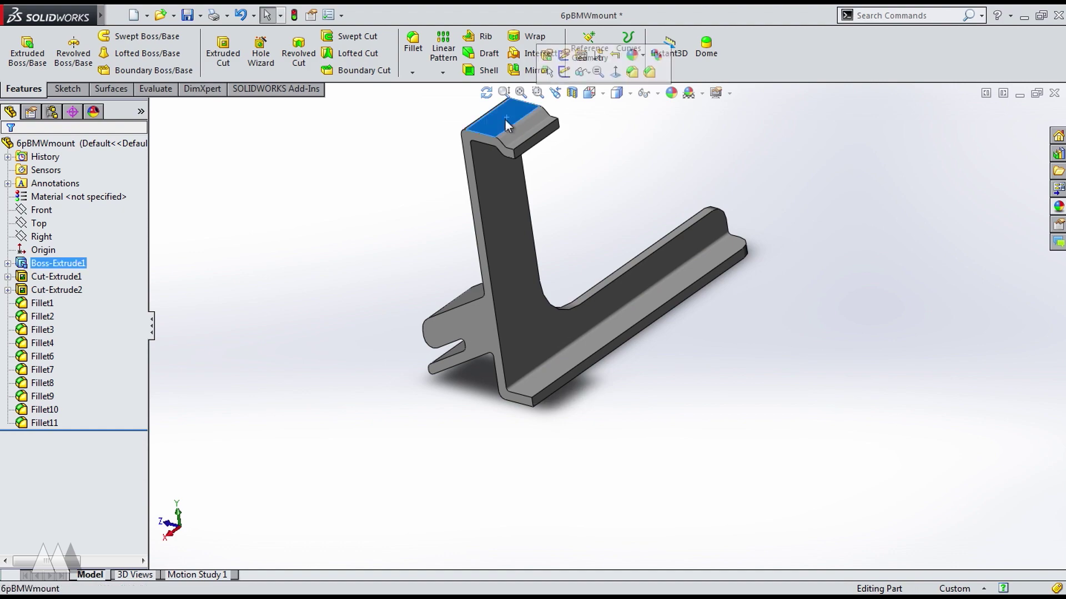
{"action": "right_click", "coordinate": [81, 264]}
{"action": "left_click", "coordinate": [103, 219]}
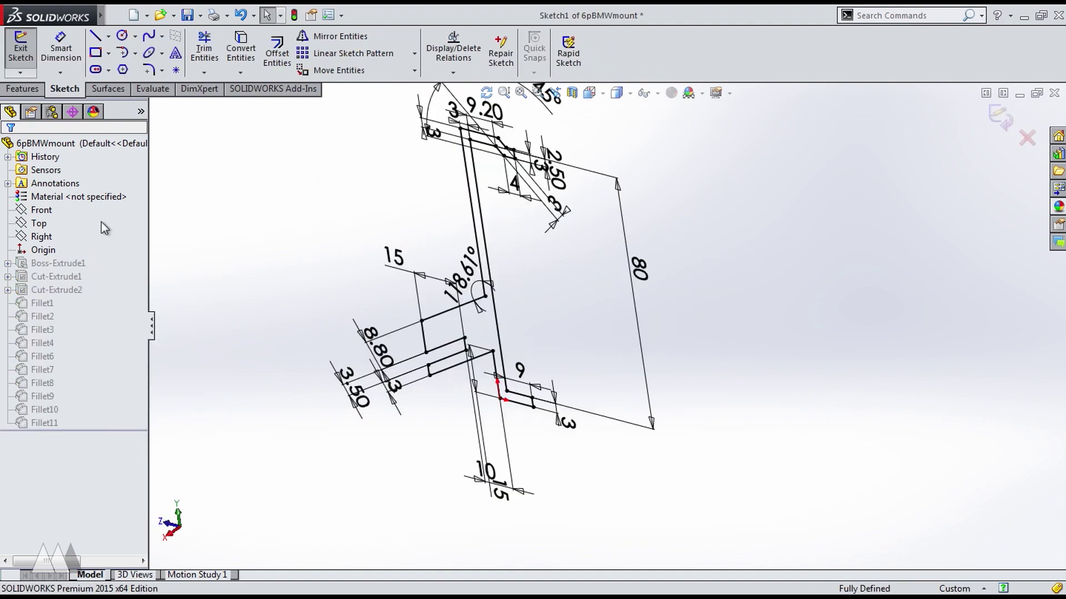
{"action": "scroll", "coordinate": [644, 321], "scroll_direction": "down", "scroll_amount": 3}
{"action": "scroll", "coordinate": [644, 321], "scroll_direction": "up", "scroll_amount": 2}
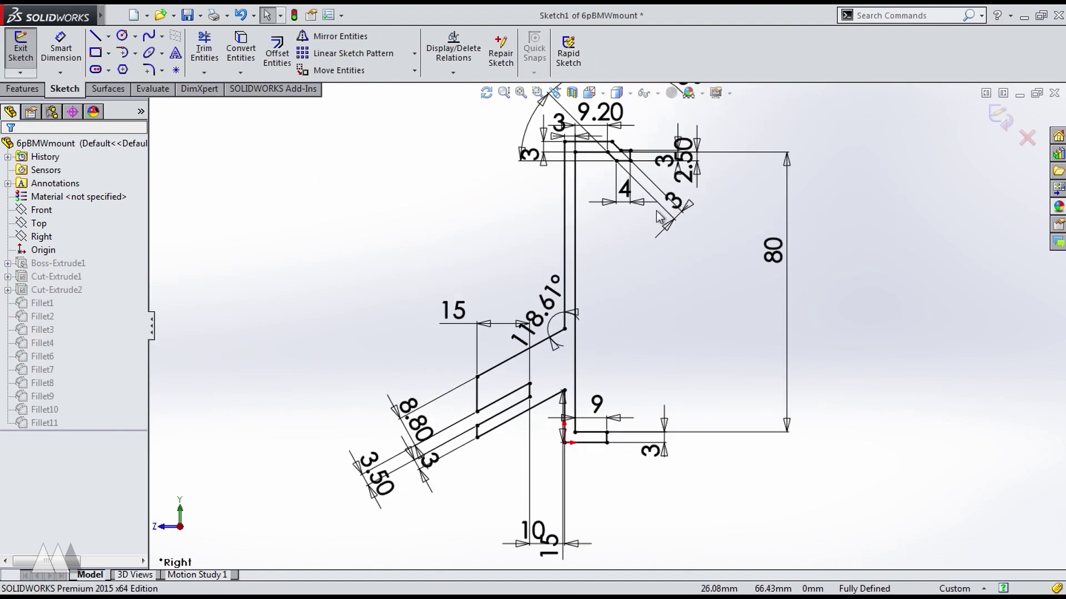
{"action": "scroll", "coordinate": [627, 200], "scroll_direction": "down", "scroll_amount": 3}
{"action": "scroll", "coordinate": [598, 530], "scroll_direction": "up", "scroll_amount": 3}
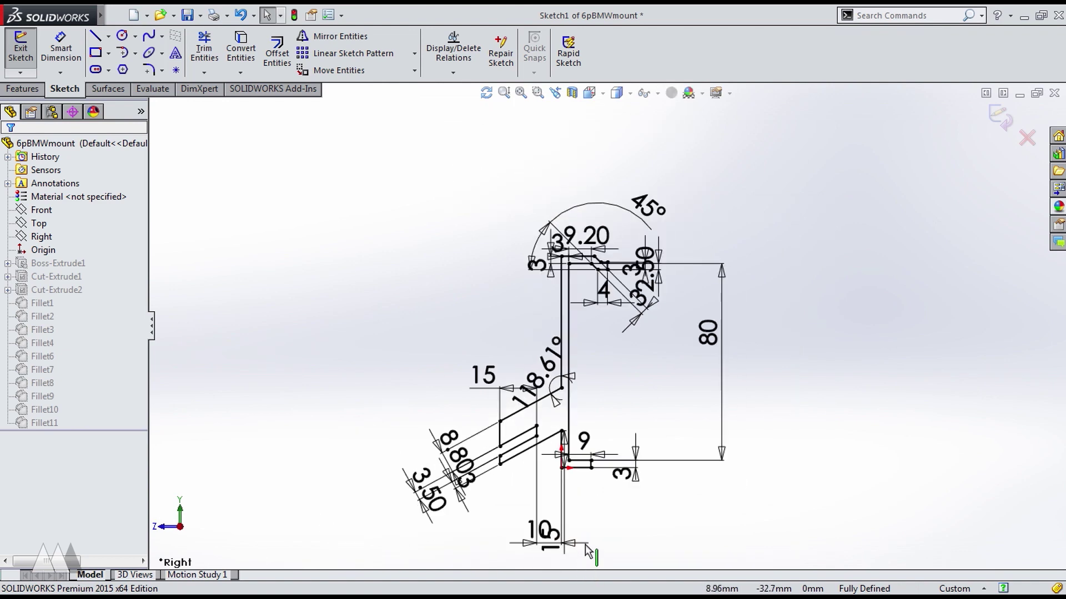
{"action": "scroll", "coordinate": [616, 555], "scroll_direction": "down", "scroll_amount": 3}
Trim away the three lines forming the foot at the profile's lower end.
{"action": "left_click", "coordinate": [197, 52]}
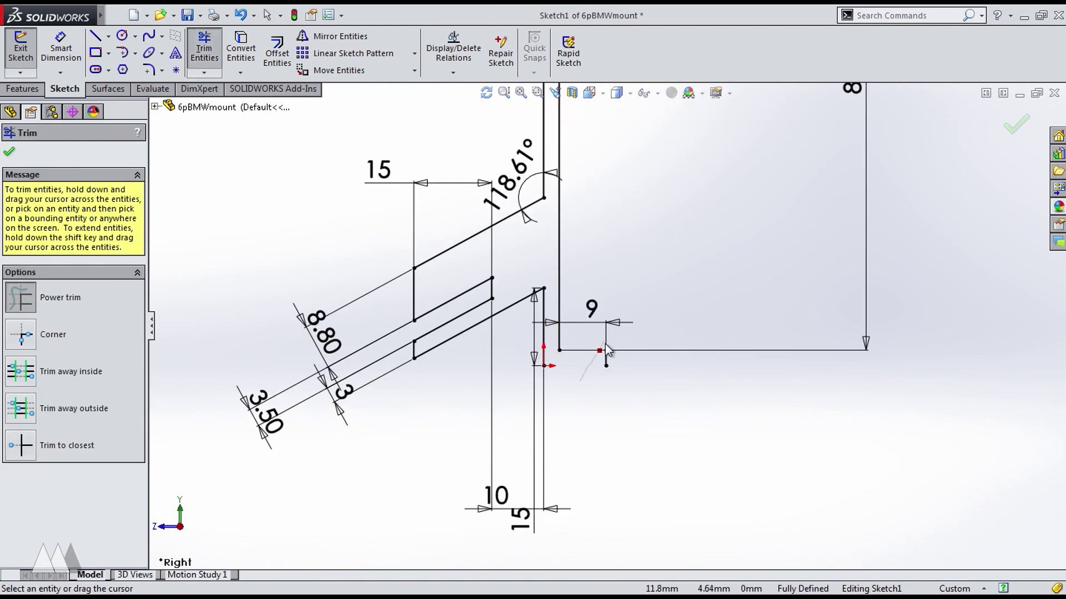
{"action": "scroll", "coordinate": [685, 266], "scroll_direction": "up", "scroll_amount": 3}
{"action": "scroll", "coordinate": [689, 241], "scroll_direction": "down", "scroll_amount": 1}
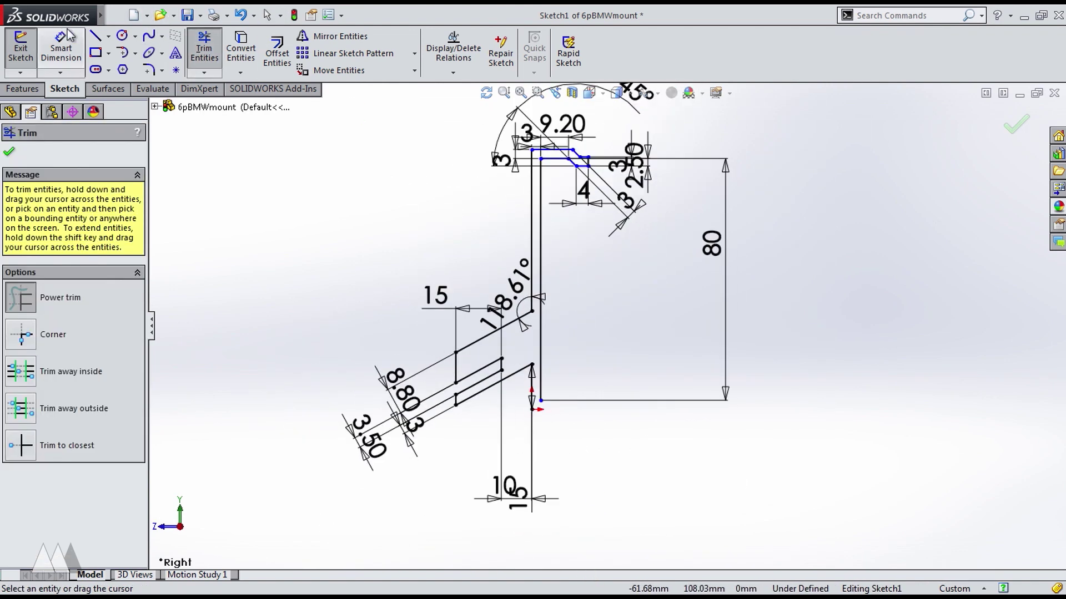
Draw a horizontal construction line outward from the midpoint of the upright's inner vertical line, extending past the hook.
{"action": "left_click", "coordinate": [102, 38]}
{"action": "left_click", "coordinate": [118, 68]}
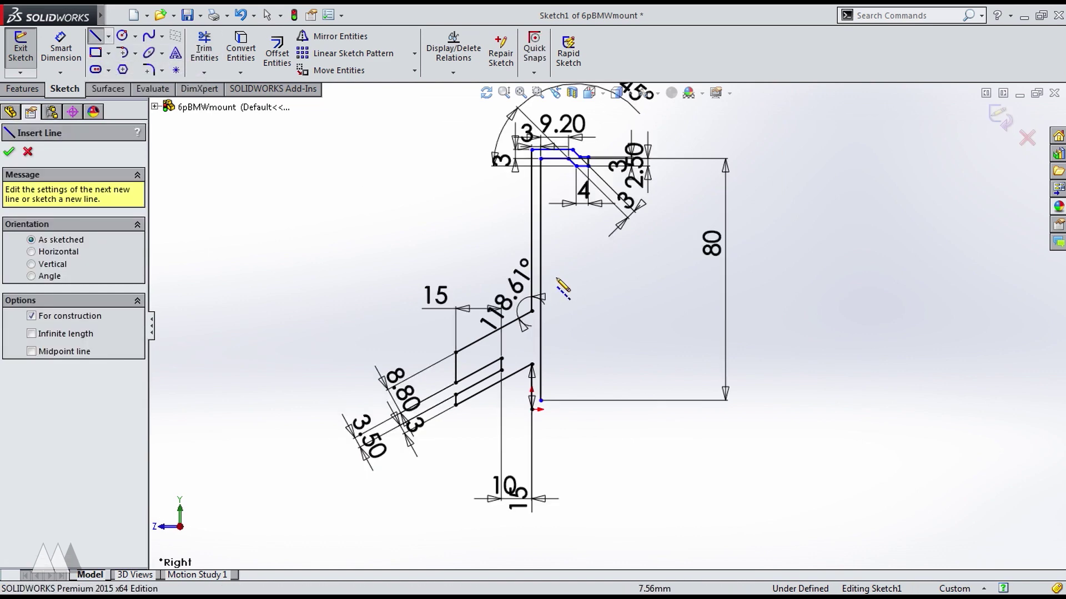
{"action": "left_click", "coordinate": [540, 279]}
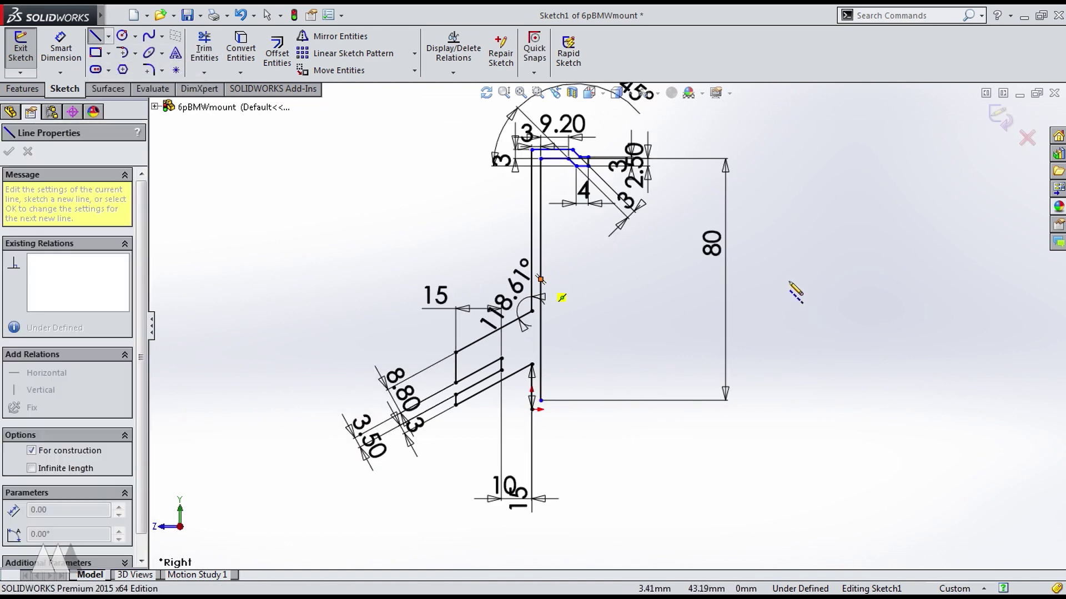
{"action": "left_click", "coordinate": [792, 279]}
{"action": "key", "text": "Escape"}
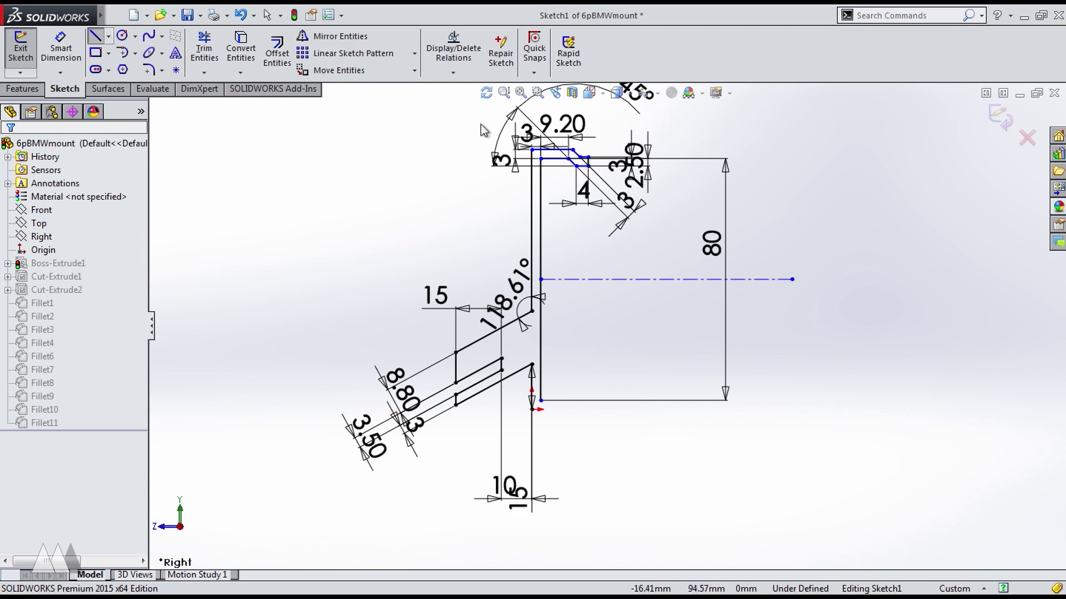
Mirror the hook's lines about the horizontal construction line to form a matching lower hook, and finish the sketch.
{"action": "left_click_drag", "start_coordinate": [465, 120], "coordinate": [720, 198]}
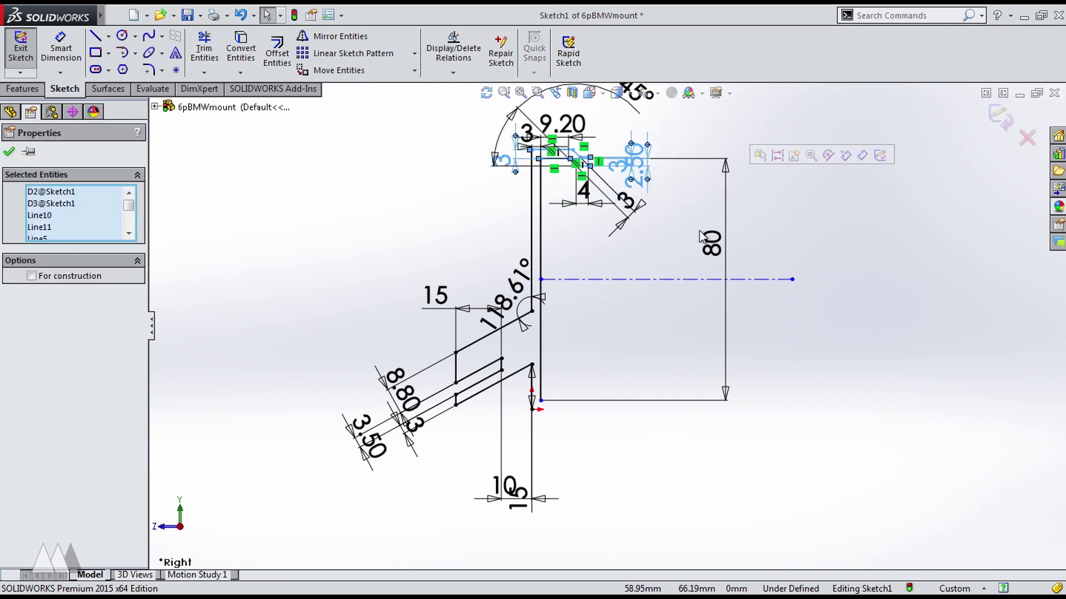
{"action": "left_click", "coordinate": [689, 280]}
{"action": "left_click", "coordinate": [372, 38]}
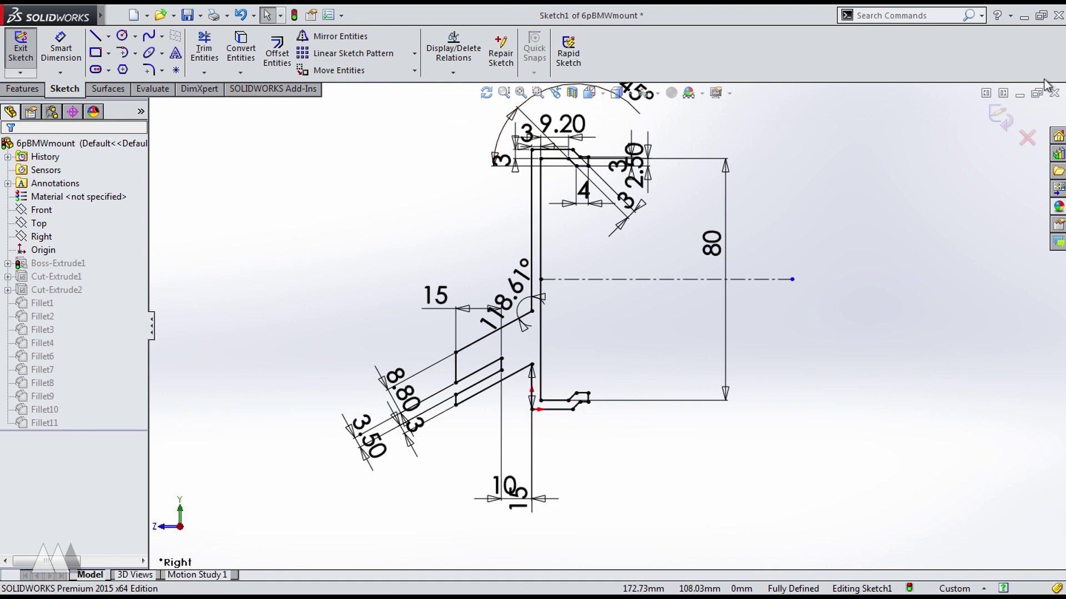
{"action": "left_click", "coordinate": [1006, 115]}
Sketch a corner rectangle on the upright's outer flat face, overlapping part of the slotted lug and extending below the base arm.
{"action": "mouse_move", "coordinate": [551, 362]}
{"action": "middle_mouse_down"}
{"action": "mouse_move", "coordinate": [595, 307]}
{"action": "mouse_move", "coordinate": [700, 236]}
{"action": "middle_mouse_up"}
{"action": "left_click", "coordinate": [701, 236]}
{"action": "left_click", "coordinate": [744, 217]}
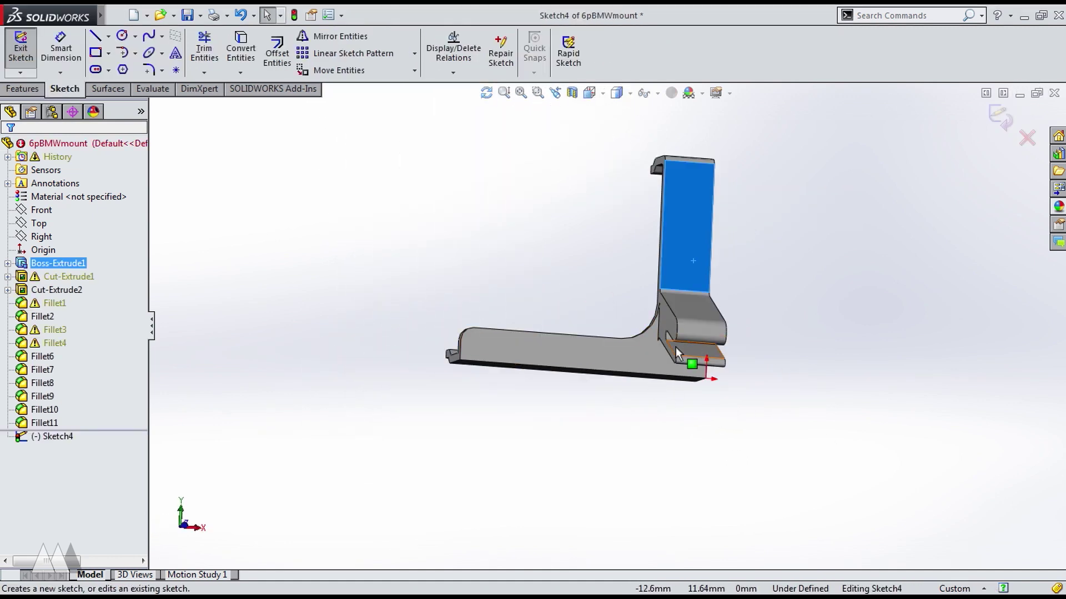
{"action": "key", "text": "ctrl+8"}
{"action": "left_click", "coordinate": [96, 53]}
{"action": "left_click_drag", "start_coordinate": [599, 230], "coordinate": [752, 534]}
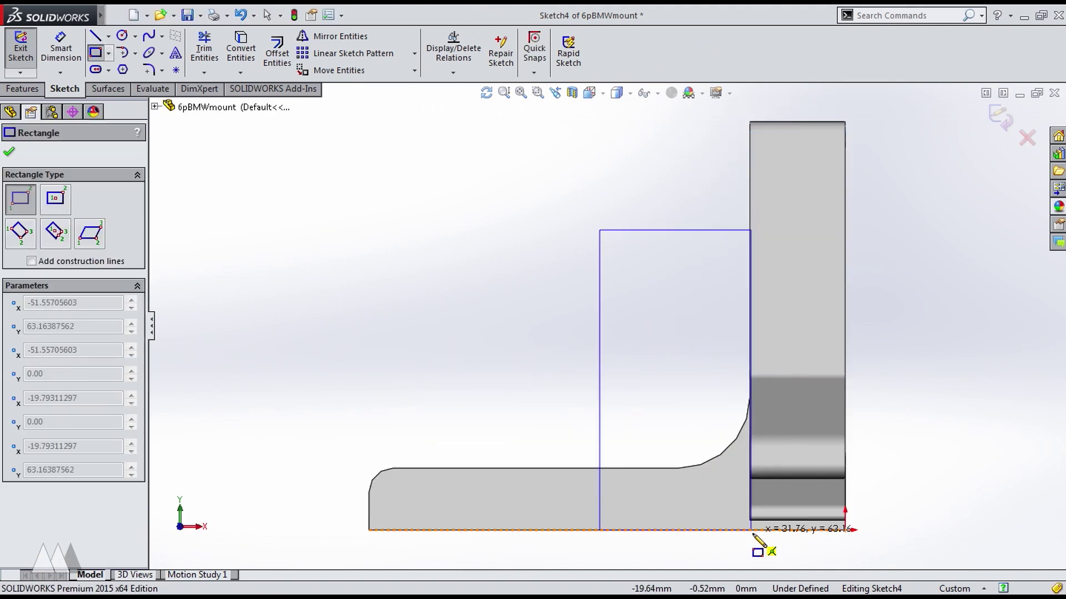
{"action": "left_click", "coordinate": [790, 545]}
Dimension the rectangle's vertical side nearest the origin at 10 mm from the upright's outer edge.
{"action": "left_click", "coordinate": [81, 49]}
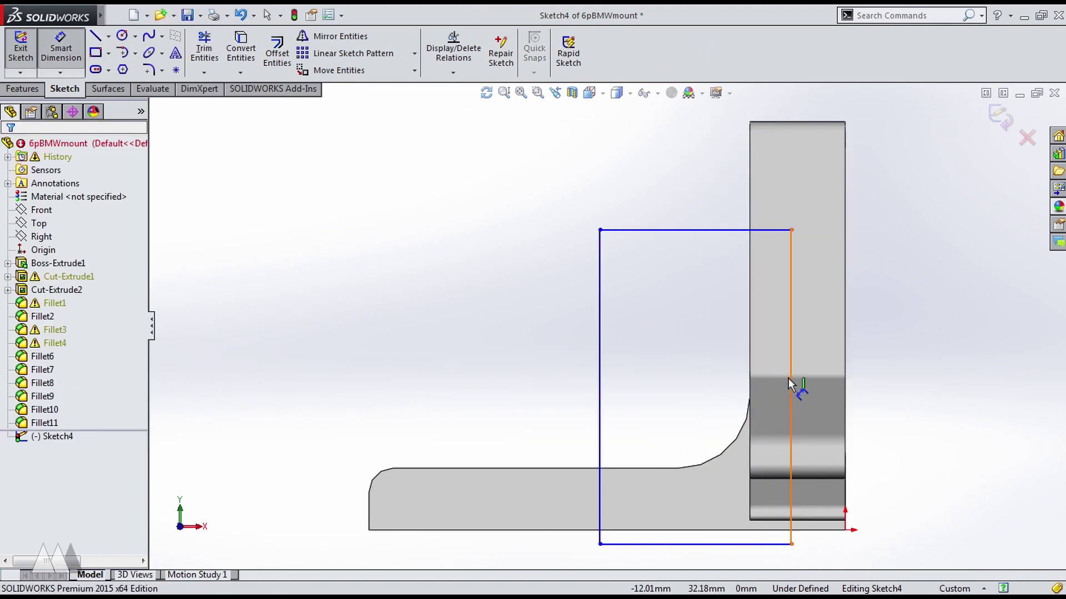
{"action": "left_click", "coordinate": [788, 379]}
{"action": "left_click", "coordinate": [846, 357]}
{"action": "scroll", "coordinate": [832, 414], "scroll_direction": "up", "scroll_amount": 4}
{"action": "left_click", "coordinate": [694, 489]}
{"action": "type", "text": "10"}
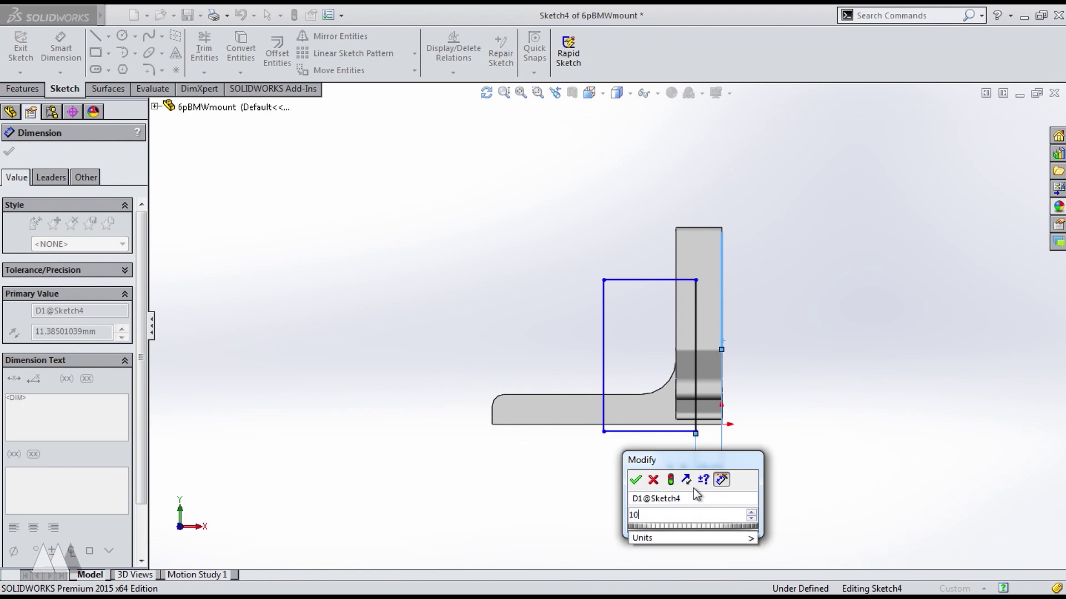
{"action": "key", "text": "Return"}
Cut-extrude the rectangle about 141.7 mm outward from the upright's face through the slotted lug.
{"action": "left_click", "coordinate": [14, 59]}
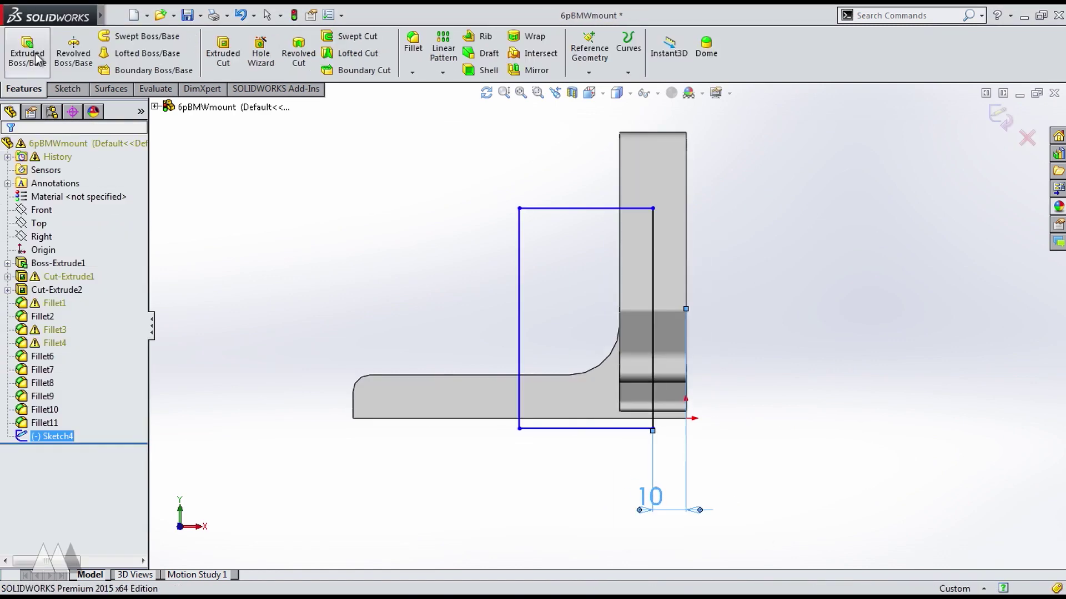
{"action": "left_click", "coordinate": [563, 300]}
{"action": "left_click", "coordinate": [708, 493]}
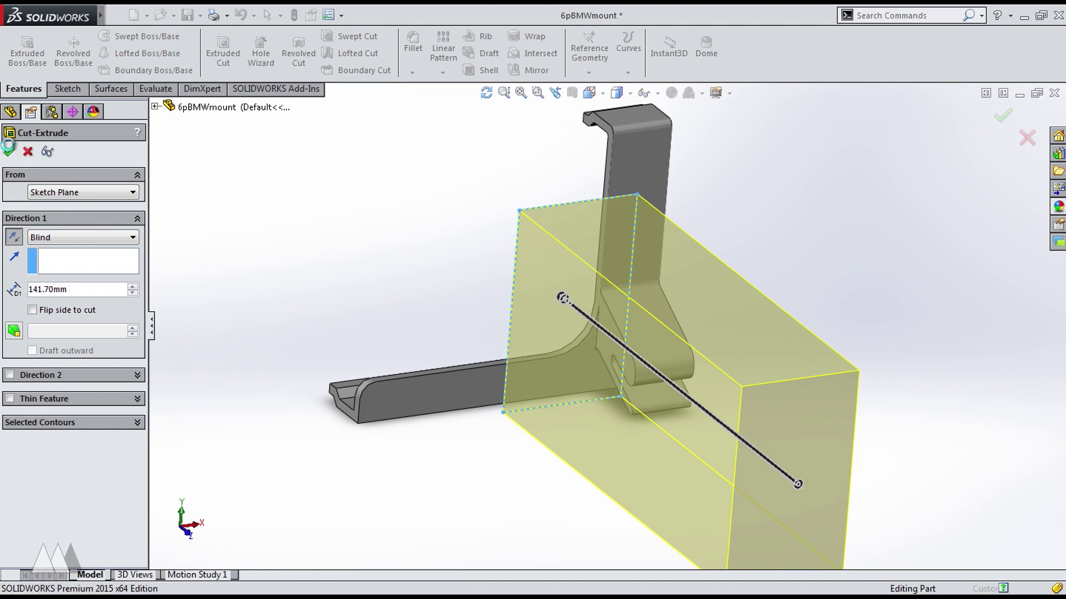
Start a sketch on the slotted lug's freshly cut side face and convert the face's outline into sketch entities.
{"action": "middle_click_drag", "start_coordinate": [348, 271], "coordinate": [621, 401]}
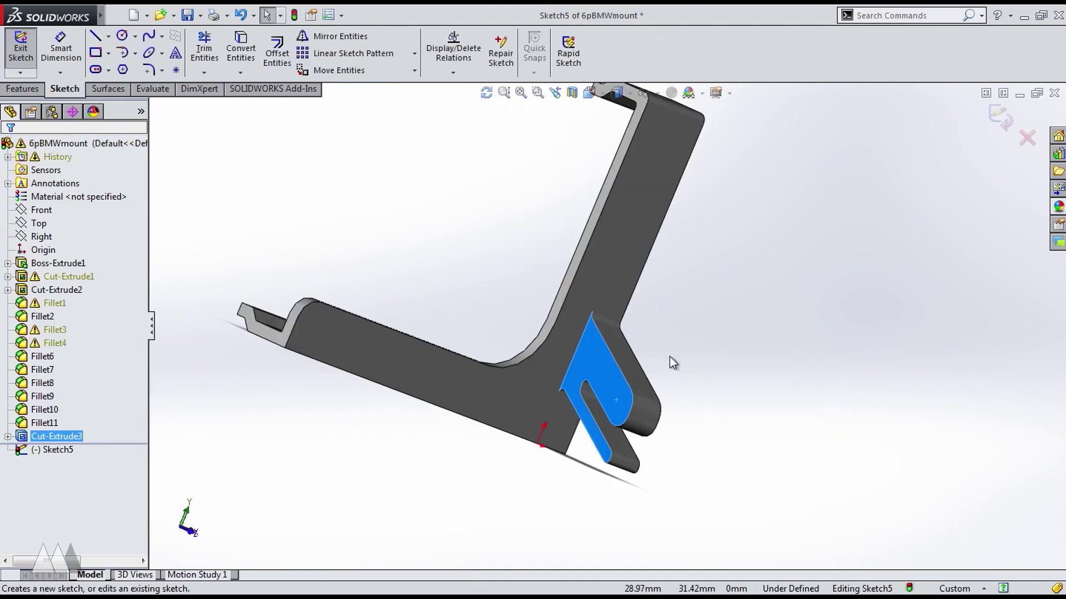
{"action": "key", "text": "ctrl+8"}
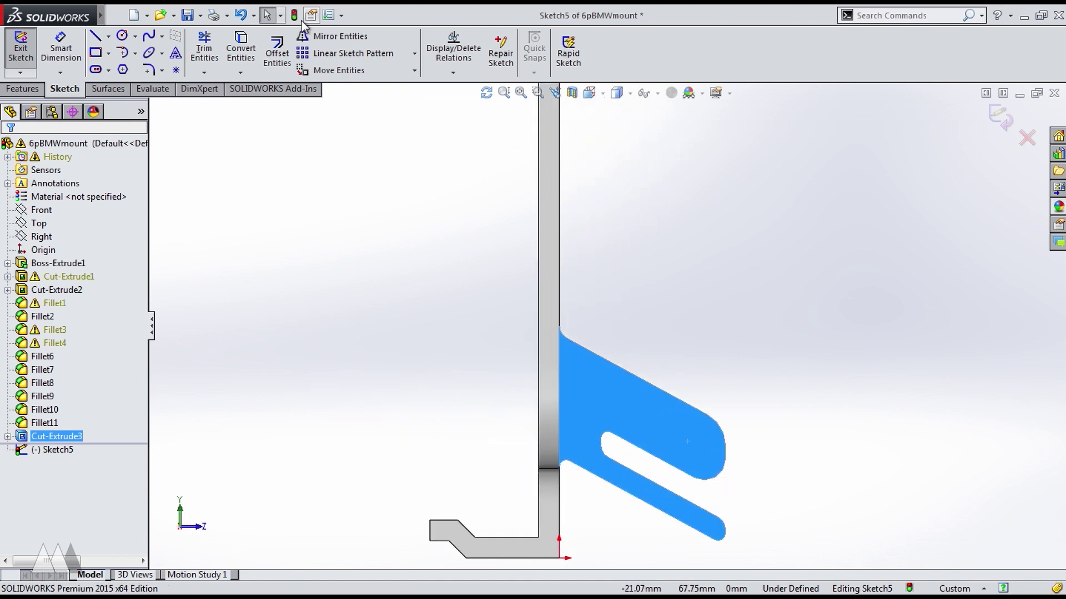
{"action": "left_click", "coordinate": [247, 53]}
{"action": "scroll", "coordinate": [715, 467], "scroll_direction": "down", "scroll_amount": 2}
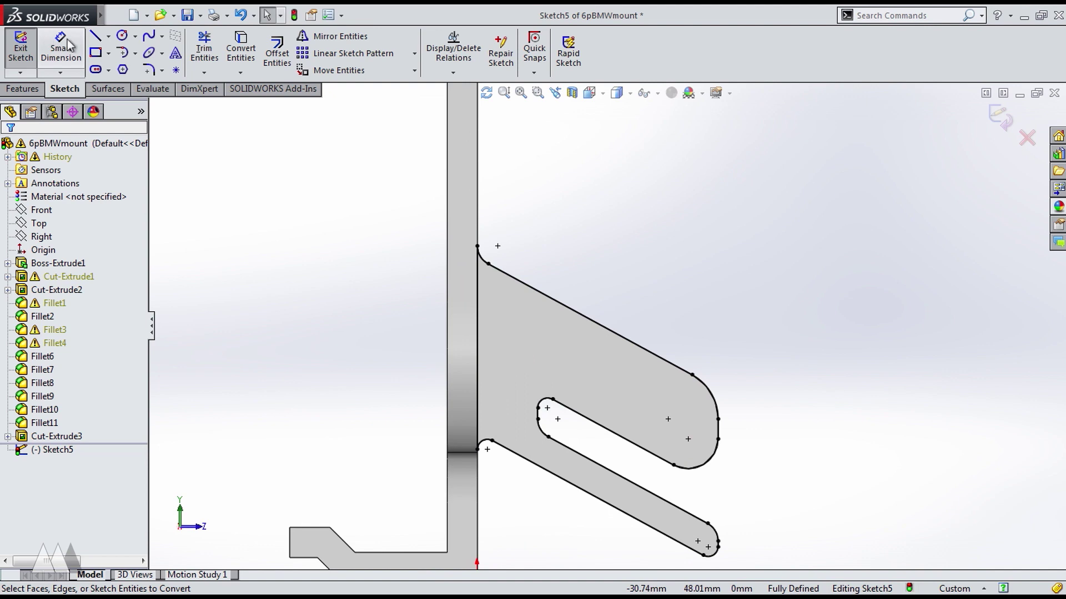
Draw a line from the lug's vertical edge past its rounded tip, parallel to the slot's upper edge.
{"action": "left_click", "coordinate": [95, 37]}
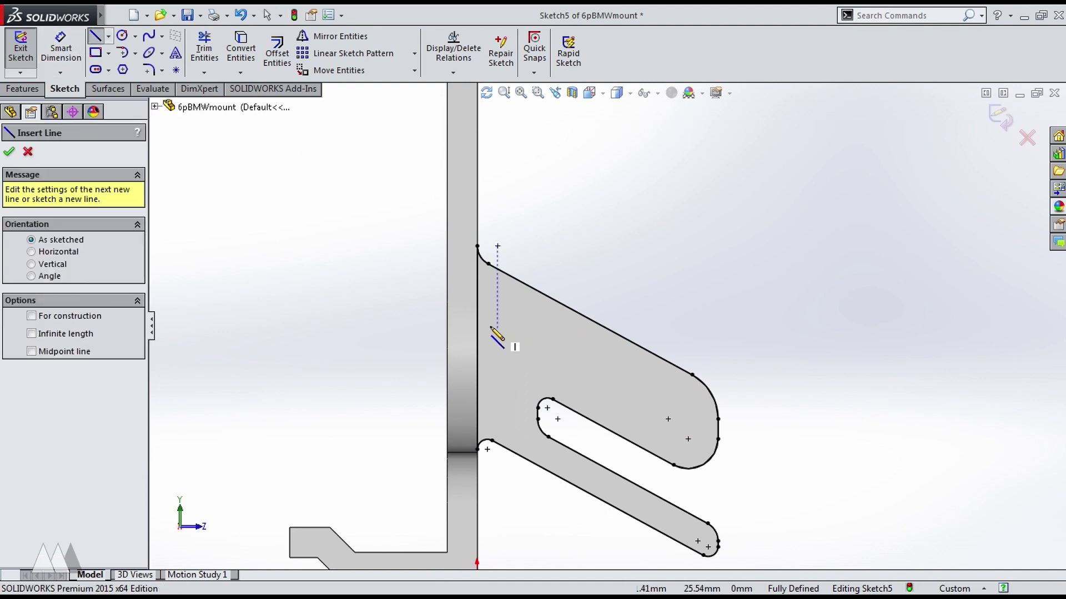
{"action": "left_click", "coordinate": [478, 314]}
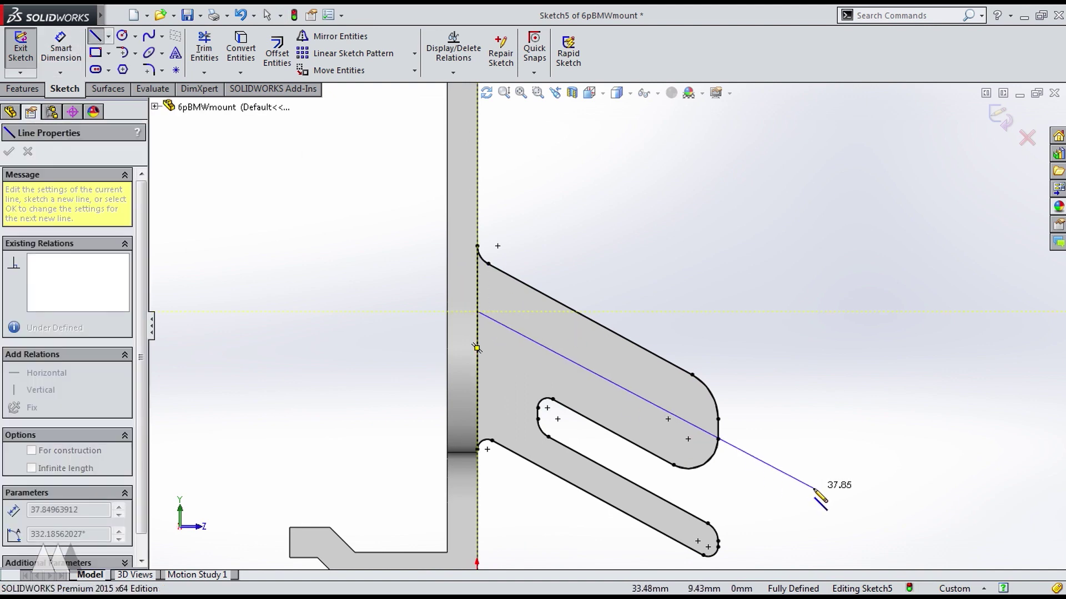
{"action": "left_click", "coordinate": [813, 493]}
Set the distance between the new sloped line and the slot's upper edge to 3 mm.
{"action": "left_click", "coordinate": [61, 47]}
{"action": "left_click", "coordinate": [600, 426]}
{"action": "left_click", "coordinate": [611, 385]}
{"action": "left_click", "coordinate": [831, 525]}
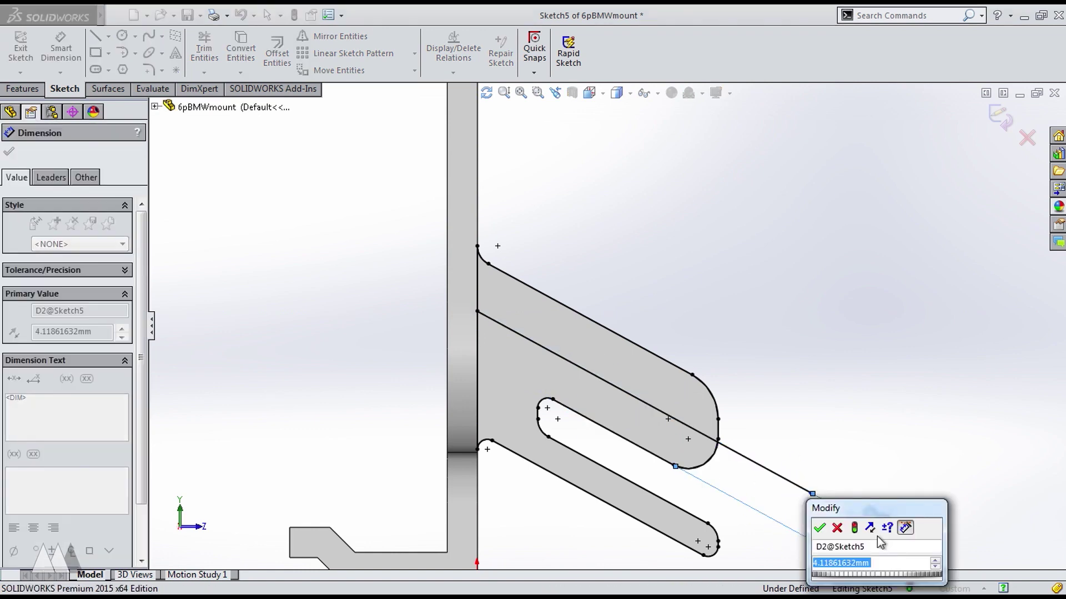
{"action": "type", "text": "3"}
{"action": "key", "text": "Return"}
Trim the sloped line's overhang and the converted outline above it, leaving only the lower part of the lug's profile.
{"action": "scroll", "coordinate": [724, 506], "scroll_direction": "up", "scroll_amount": 1}
{"action": "scroll", "coordinate": [724, 506], "scroll_direction": "down", "scroll_amount": 1}
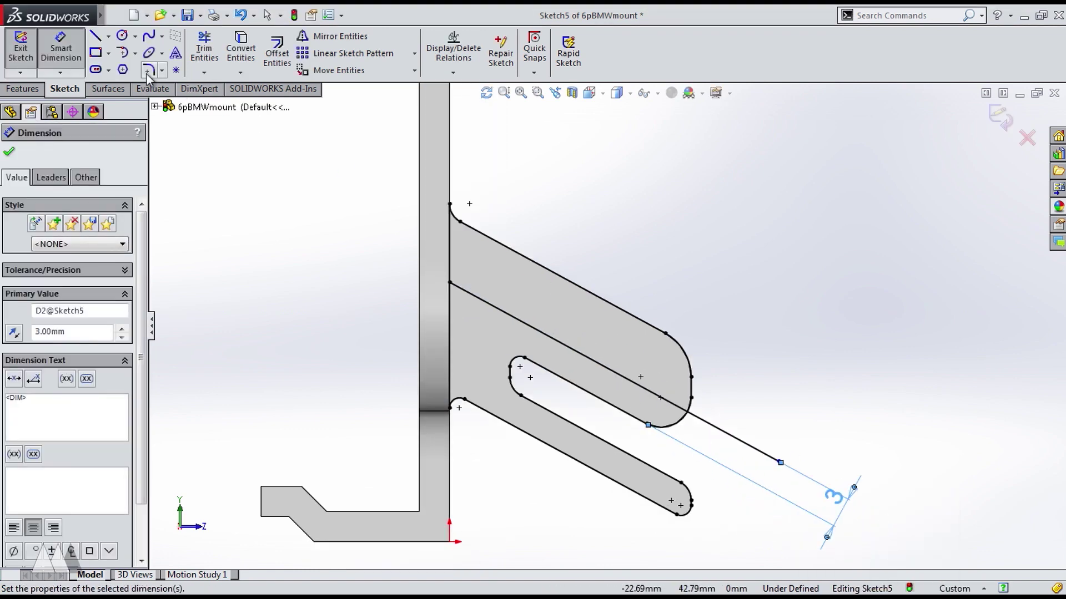
{"action": "left_click", "coordinate": [190, 55]}
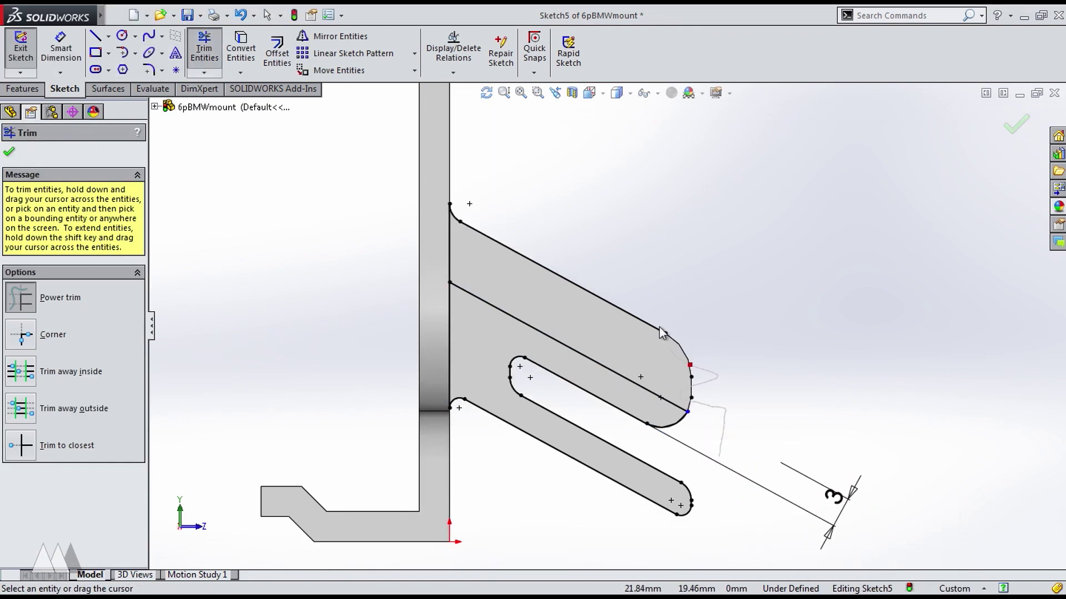
{"action": "left_click_drag", "start_coordinate": [662, 331], "coordinate": [432, 226]}
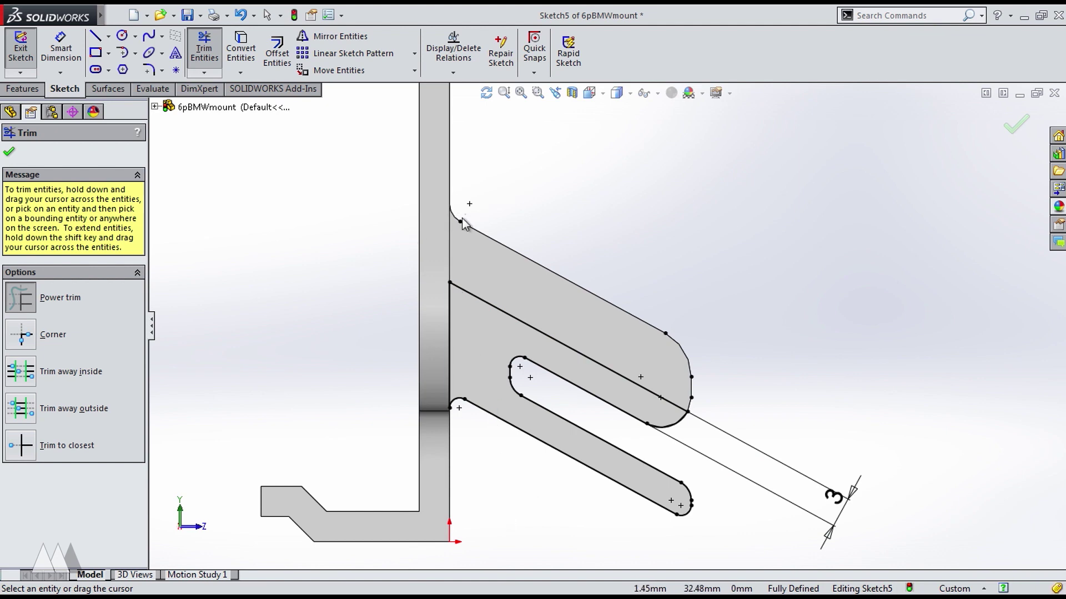
Add a 1.2 mm sketch fillet at the corner where the sloped line meets the lug's rounded tip.
{"action": "left_click", "coordinate": [148, 71]}
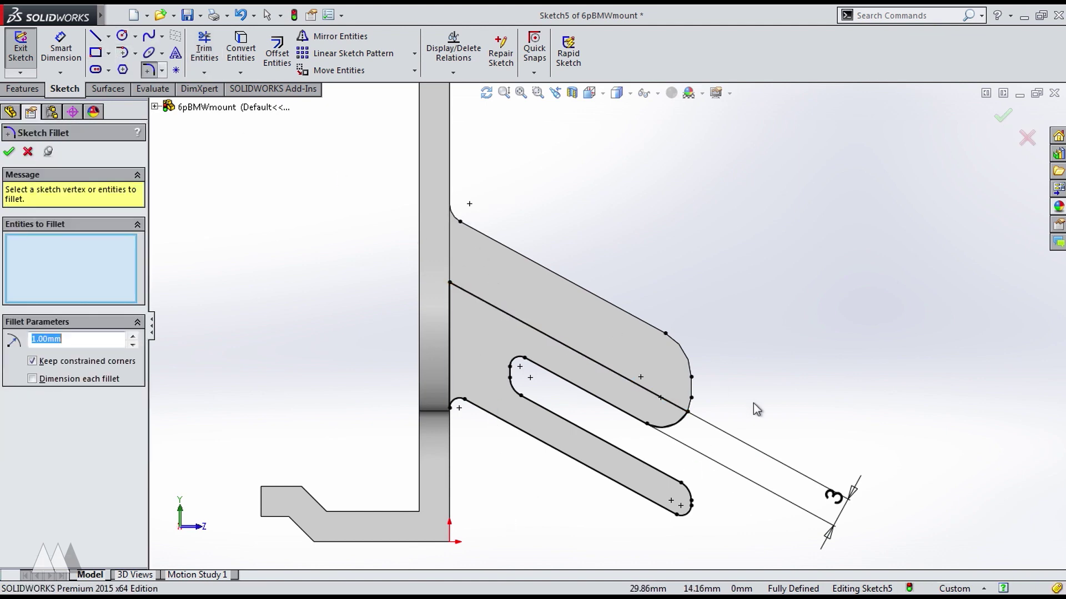
{"action": "left_click", "coordinate": [688, 417]}
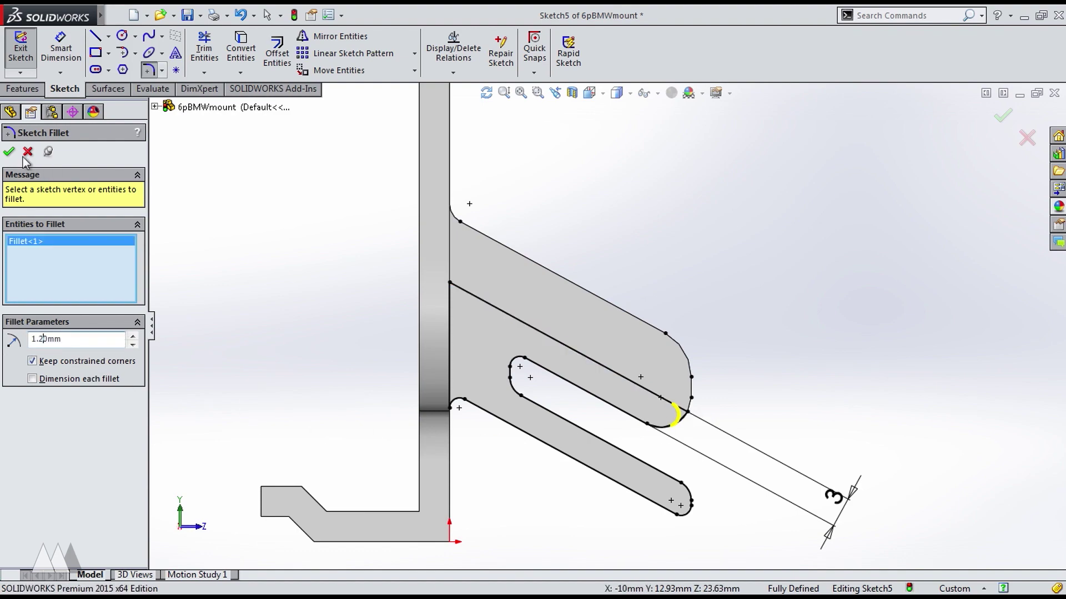
{"action": "left_click", "coordinate": [9, 151]}
Finish the sketch and extrude the trimmed lug profile 10 mm, merged with the bracket.
{"action": "middle_click_drag", "start_coordinate": [684, 425], "coordinate": [797, 444]}
{"action": "left_click", "coordinate": [34, 51]}
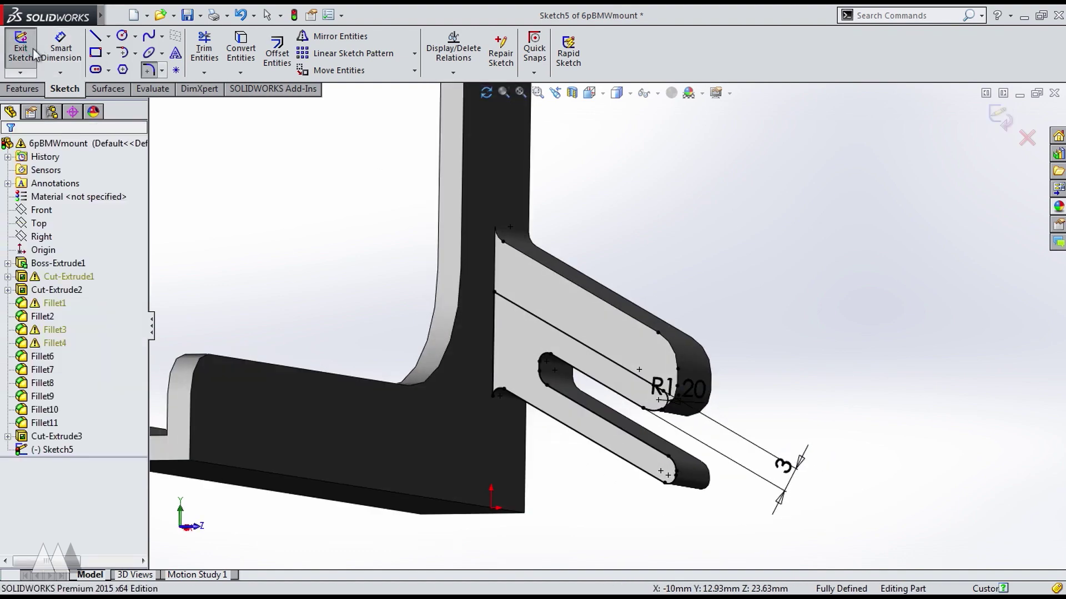
{"action": "left_click", "coordinate": [34, 54]}
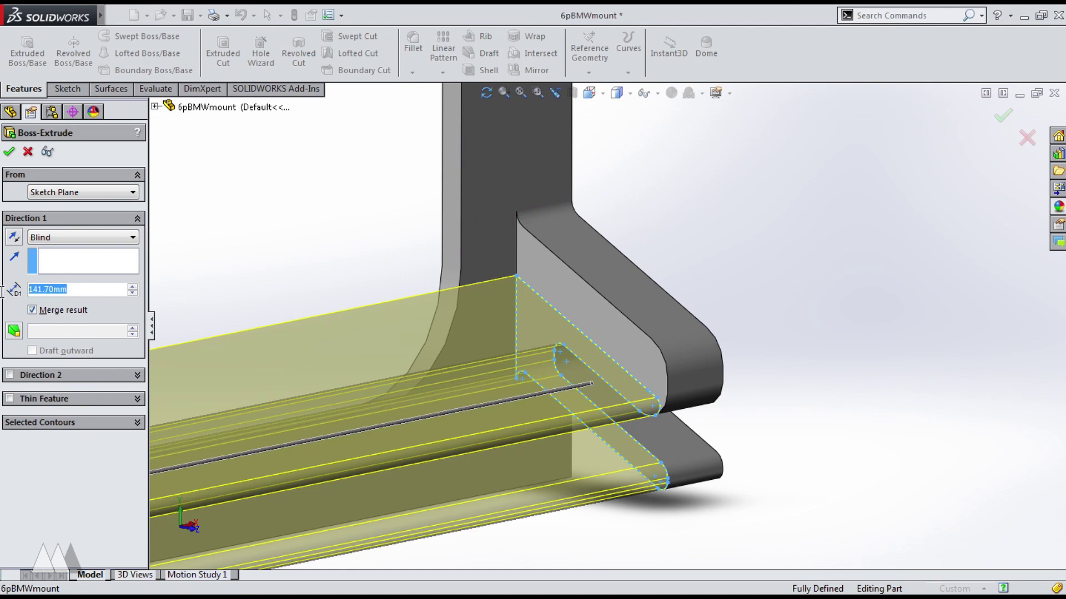
{"action": "type", "text": "10"}
{"action": "key", "text": "Return"}
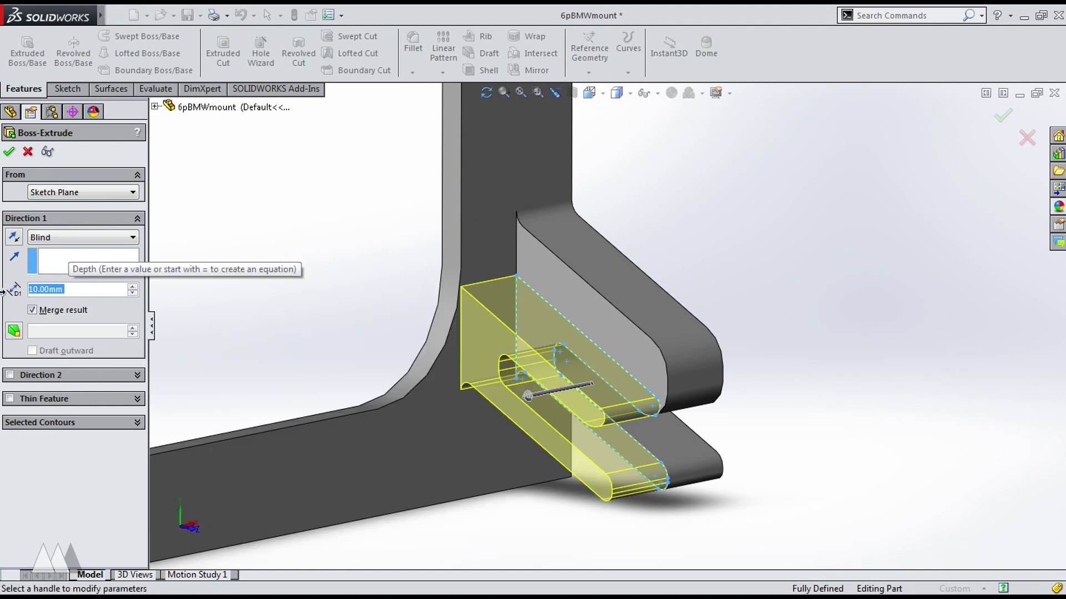
{"action": "key", "text": "Return"}
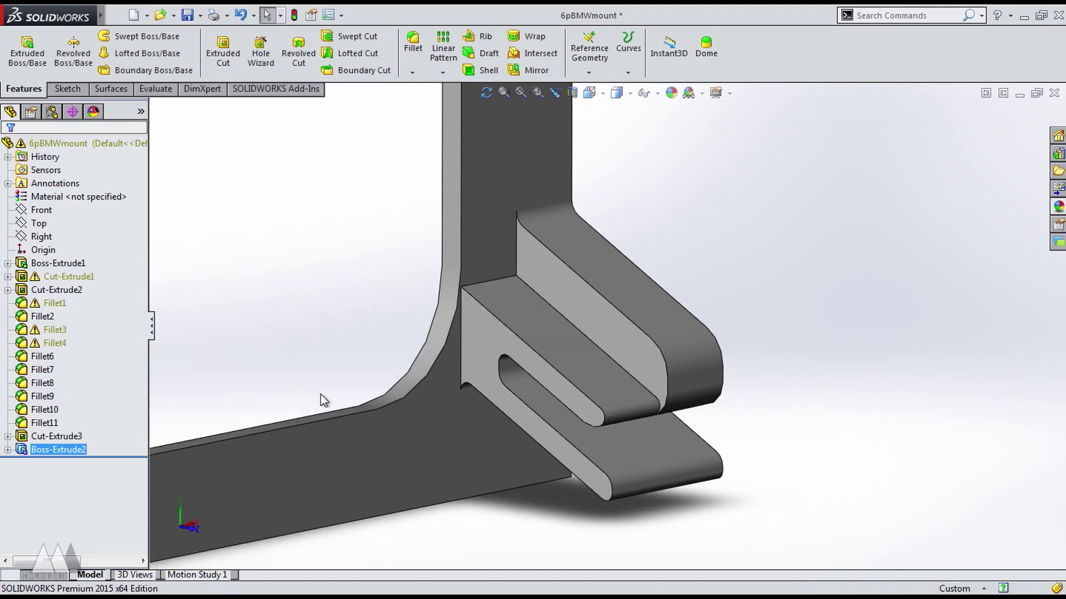
Fillet the edge where the extruded lug's sloped upper face meets the upright with a 3 mm radius.
{"action": "left_click", "coordinate": [478, 294]}
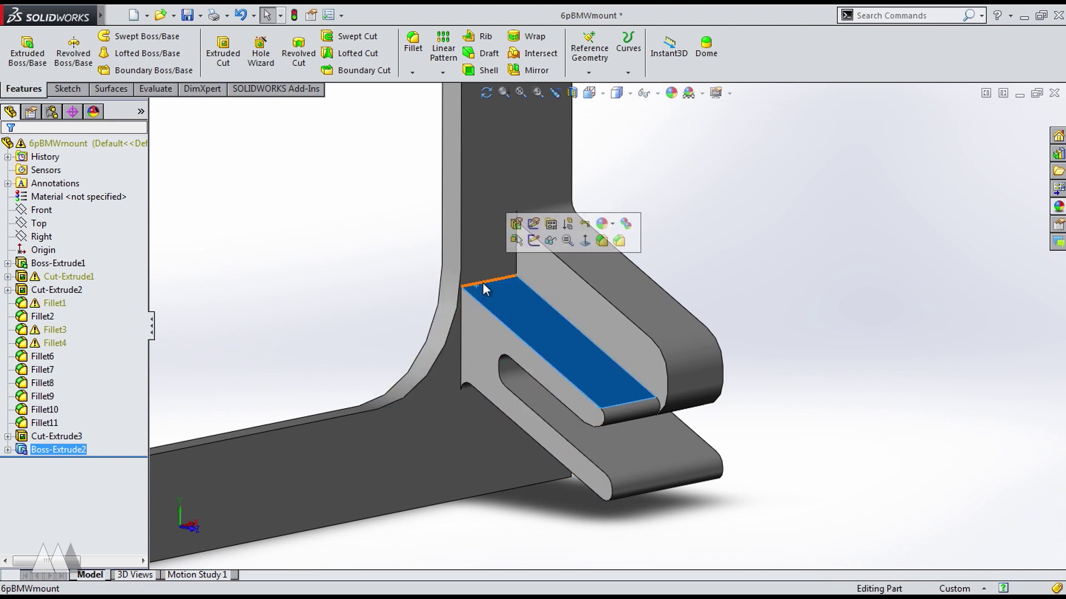
{"action": "left_click", "coordinate": [483, 284]}
{"action": "left_click", "coordinate": [601, 242]}
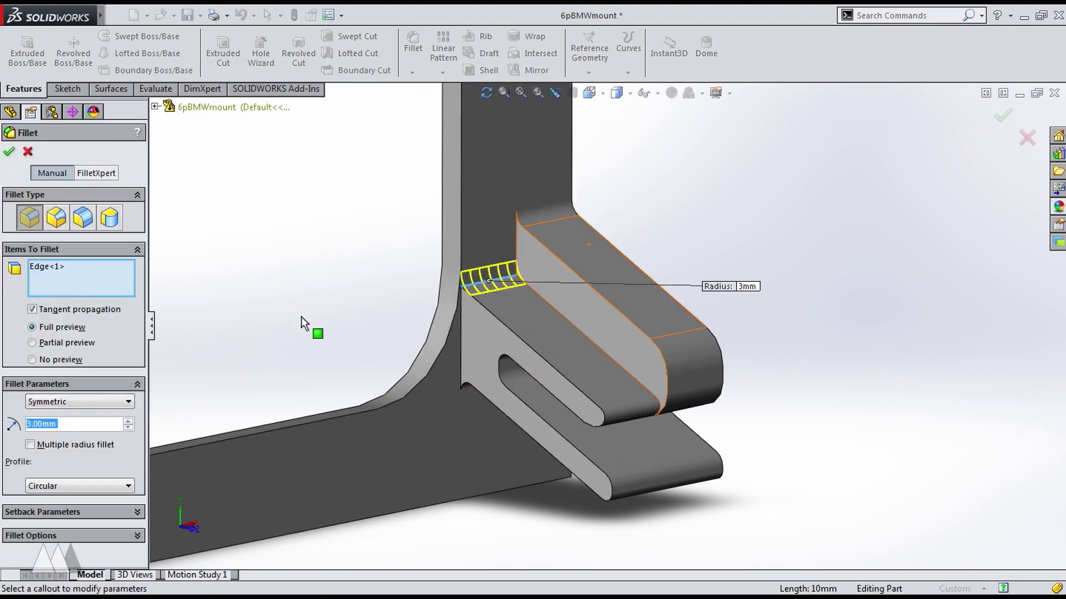
{"action": "key", "text": "Return"}
Apply a 2 mm fillet along the tangent inner edge between the thin lower lug section and the taller lug's side.
{"action": "middle_click_drag", "start_coordinate": [341, 323], "coordinate": [647, 300]}
{"action": "left_click", "coordinate": [649, 294]}
{"action": "left_click", "coordinate": [727, 262]}
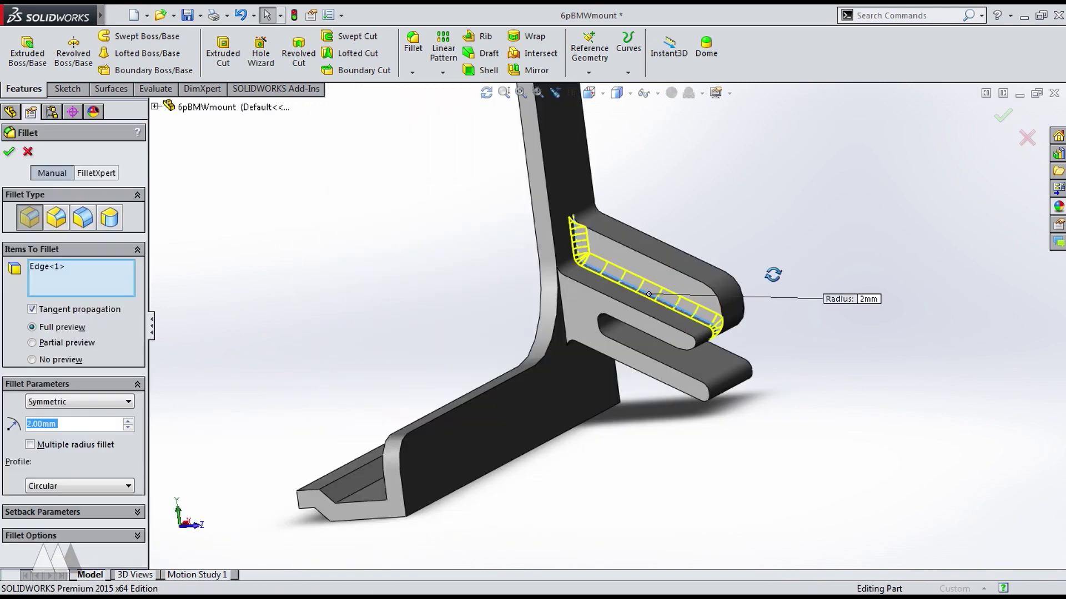
{"action": "middle_click_drag", "start_coordinate": [773, 274], "coordinate": [298, 244]}
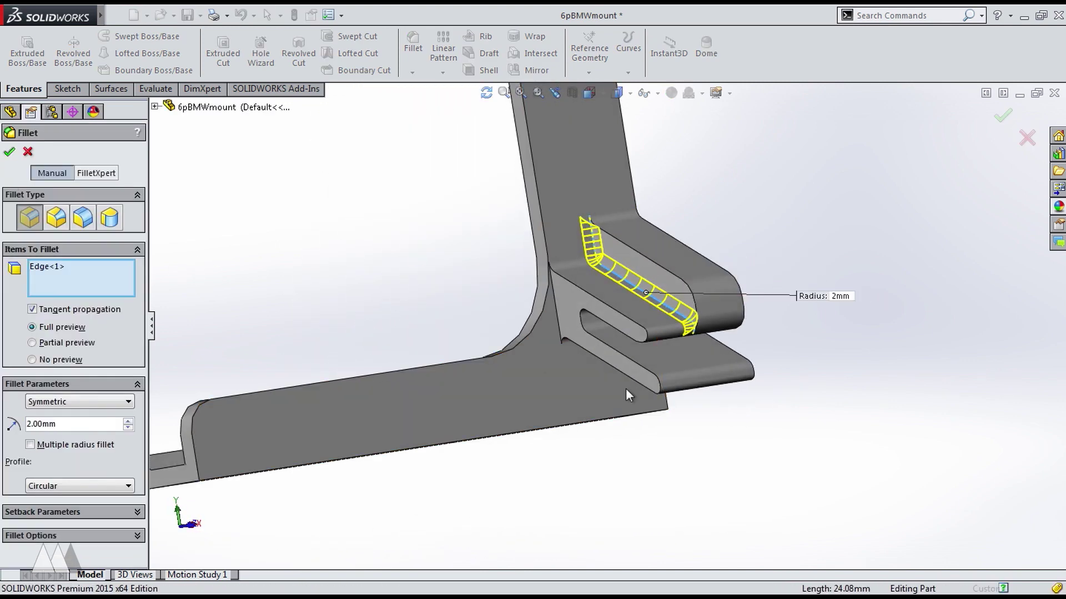